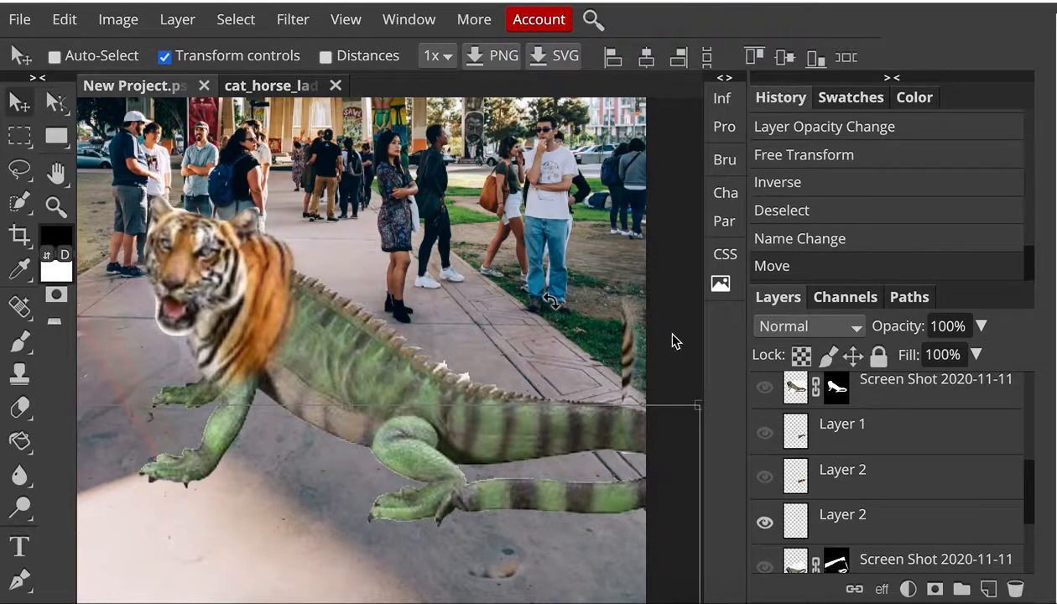
# Move the tiger head on the "download copy 2" layer slightly down and inward onto the iguana's neck.
pyautogui.scroll(5, 861, 468)
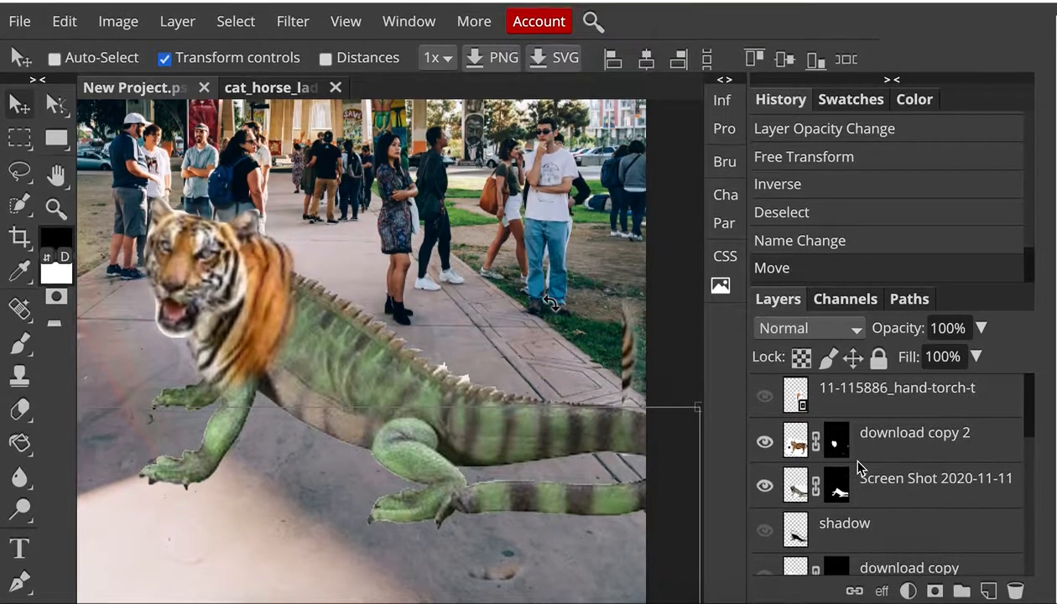
pyautogui.click(874, 427)
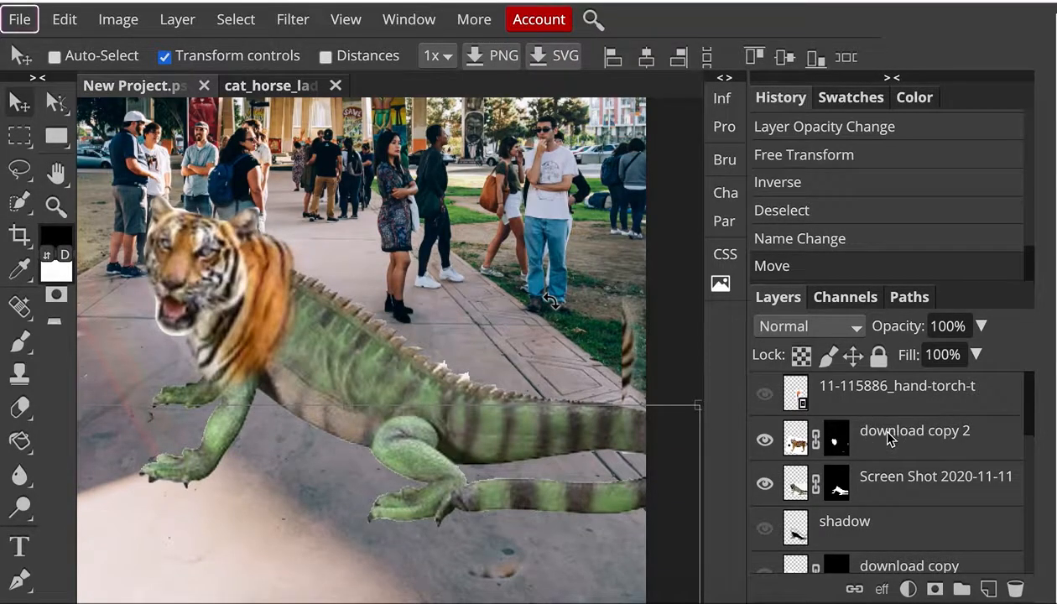
pyautogui.click(900, 432)
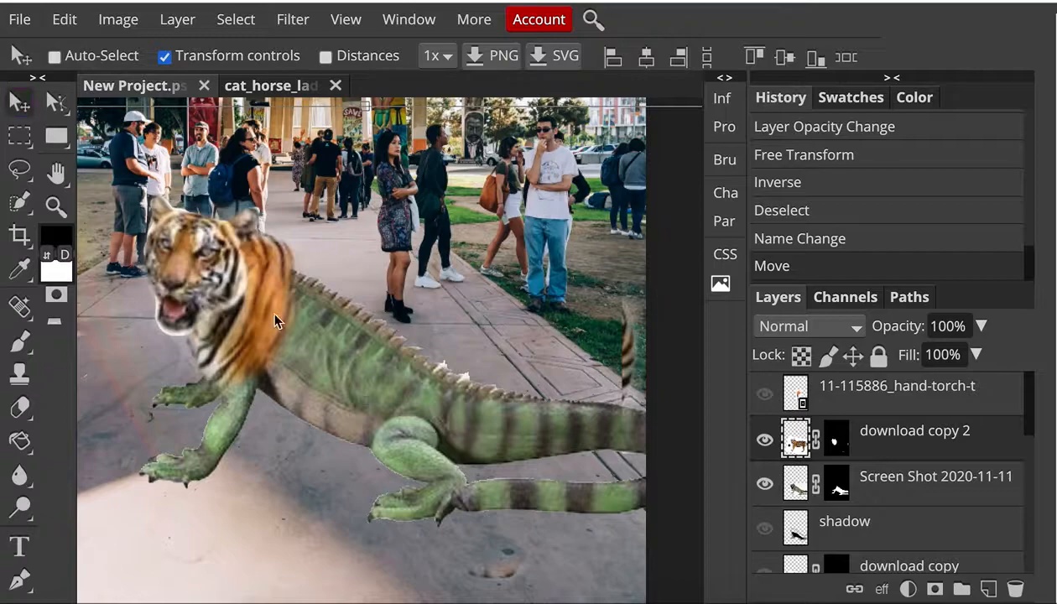
pyautogui.moveTo(254, 308); pyautogui.dragTo(271, 338)
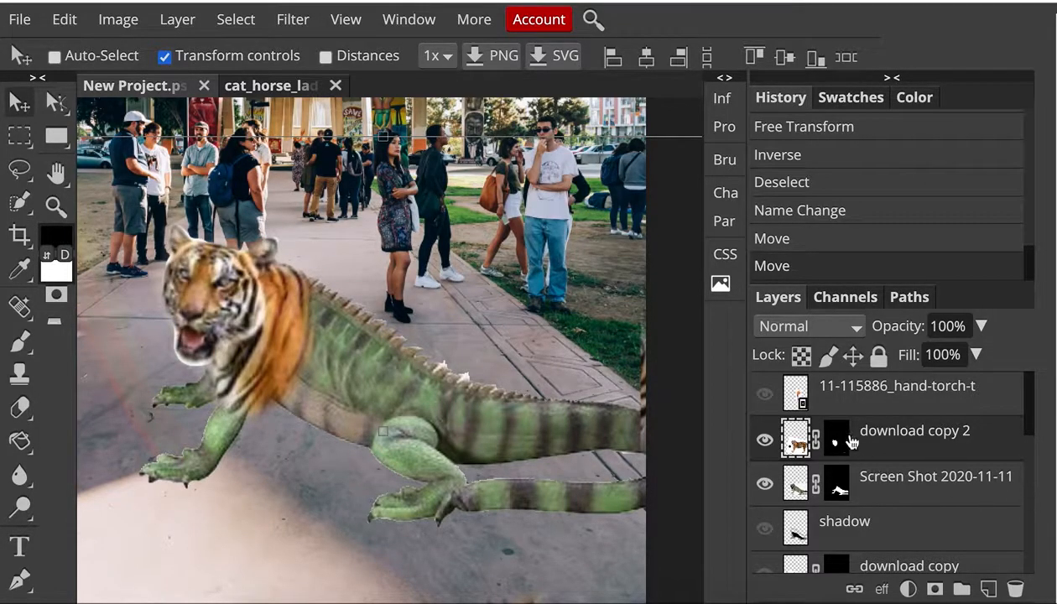
# Paint black on the "download copy 2" mask with a soft 45 px brush just below the mane.
pyautogui.click(835, 438)
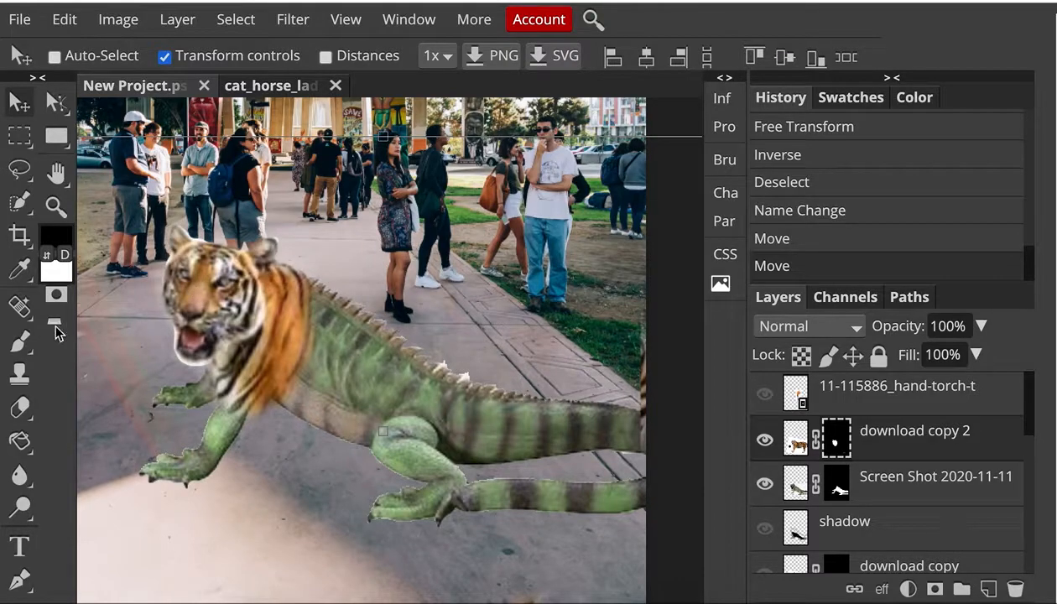
pyautogui.click(19, 341)
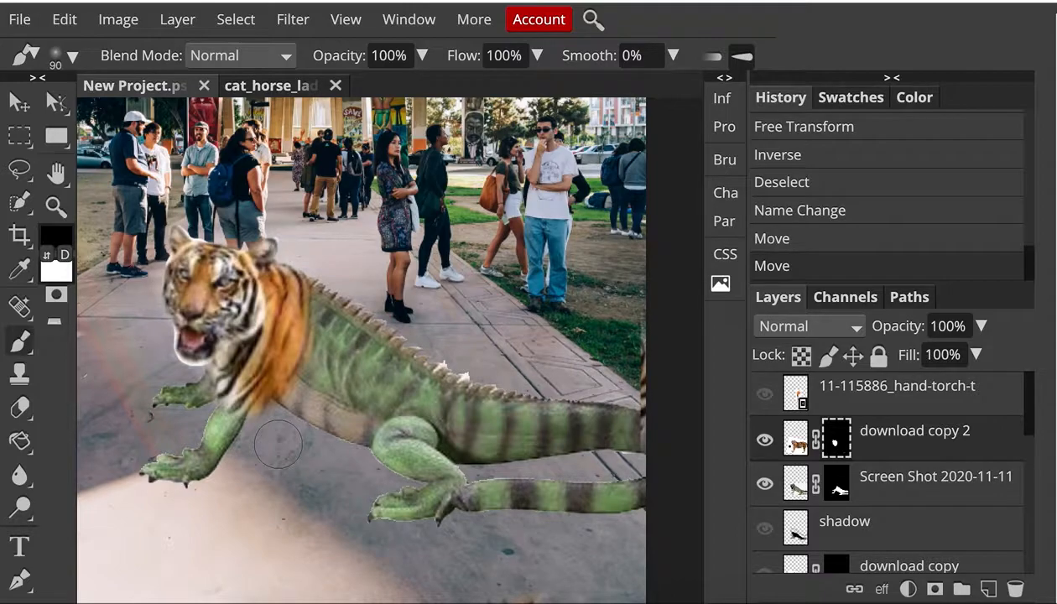
pyautogui.press('[')
pyautogui.press('[')
pyautogui.press('[')
pyautogui.press('[')
pyautogui.press('[')
pyautogui.scroll(5, 279, 451)
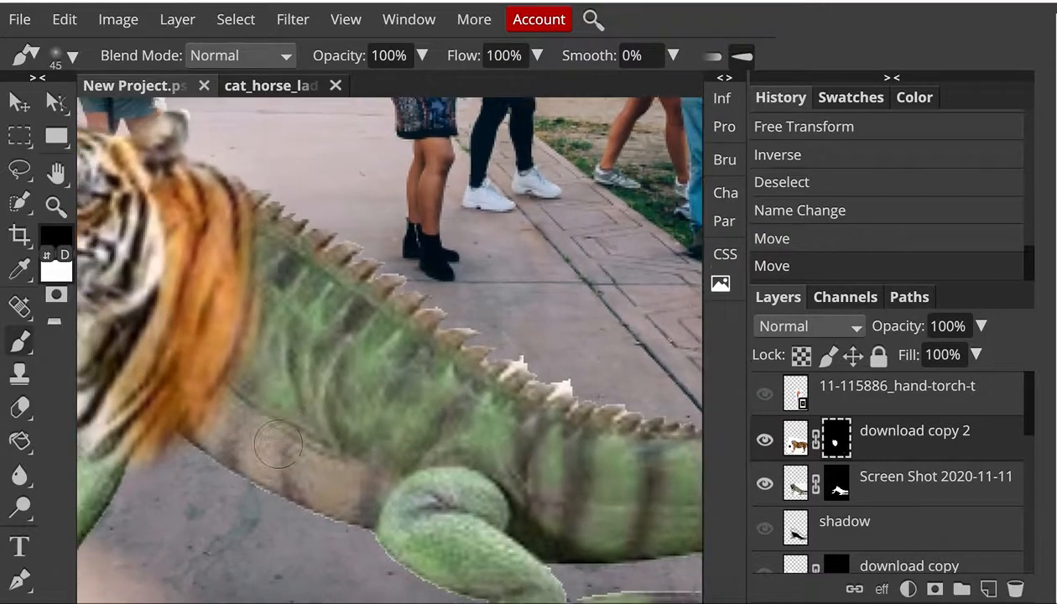
pyautogui.hscroll(-2, 279, 444)
pyautogui.scroll(-1, 279, 444)
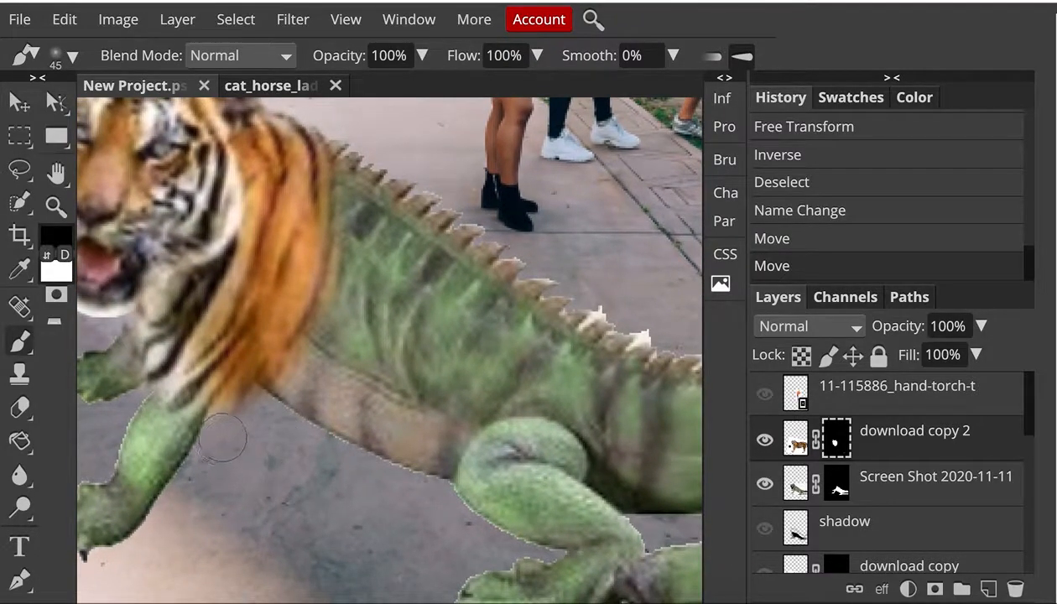
pyautogui.moveTo(222, 437); pyautogui.dragTo(232, 431)
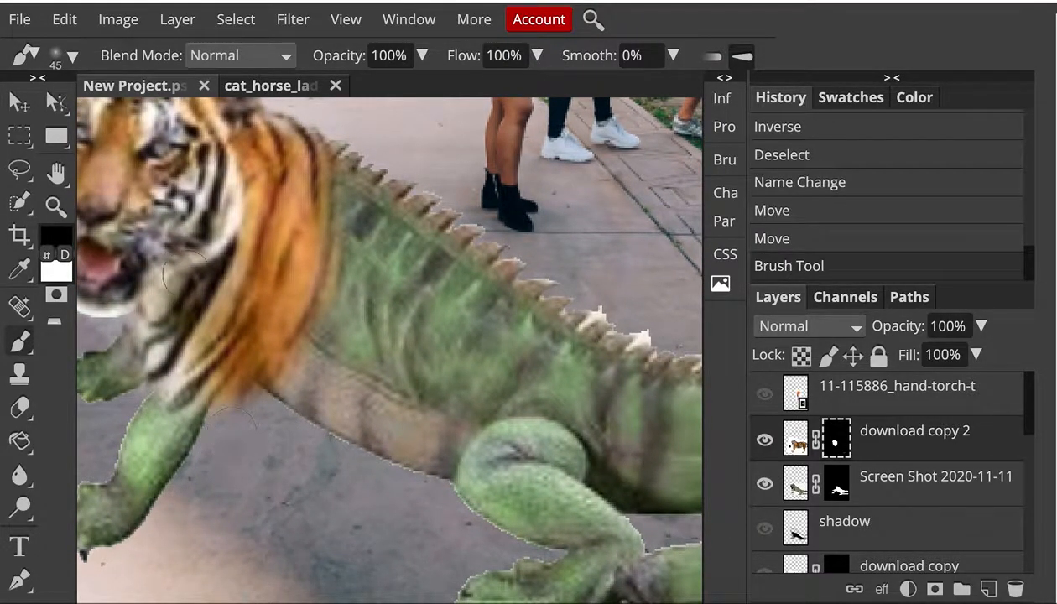
# Set the brush hardness to 94%.
pyautogui.click(72, 57)
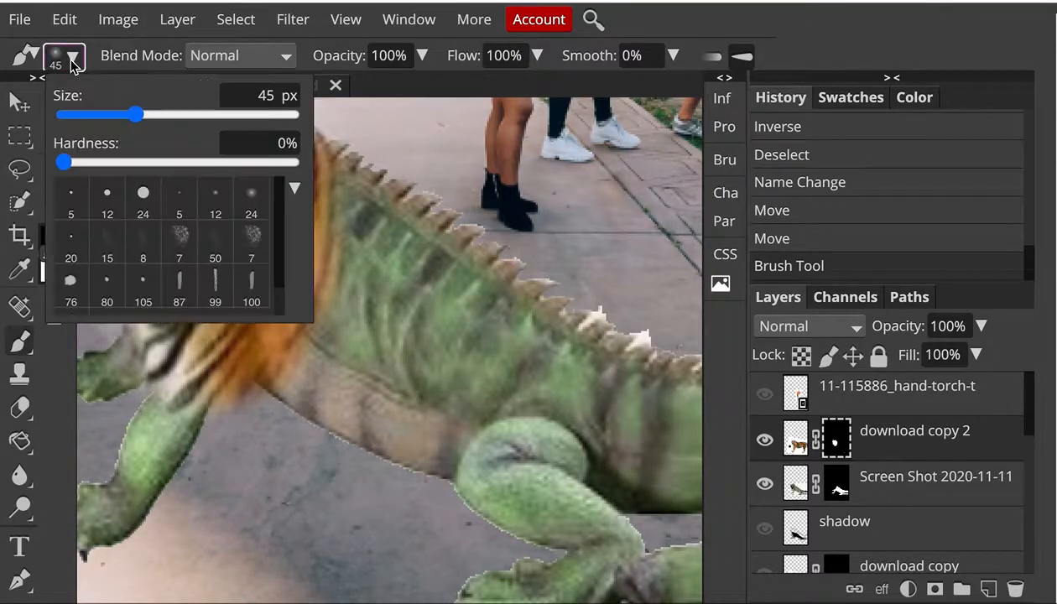
pyautogui.moveTo(63, 163)
pyautogui.mouseDown()
pyautogui.moveTo(169, 165)
pyautogui.moveTo(279, 183)
pyautogui.moveTo(281, 195)
pyautogui.mouseUp()
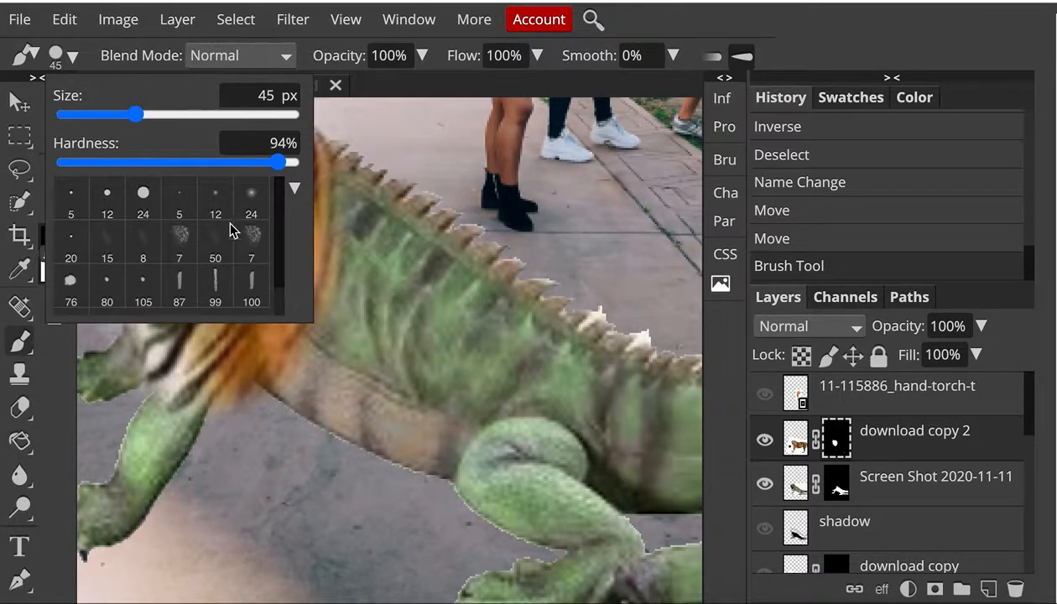
pyautogui.click(91, 49)
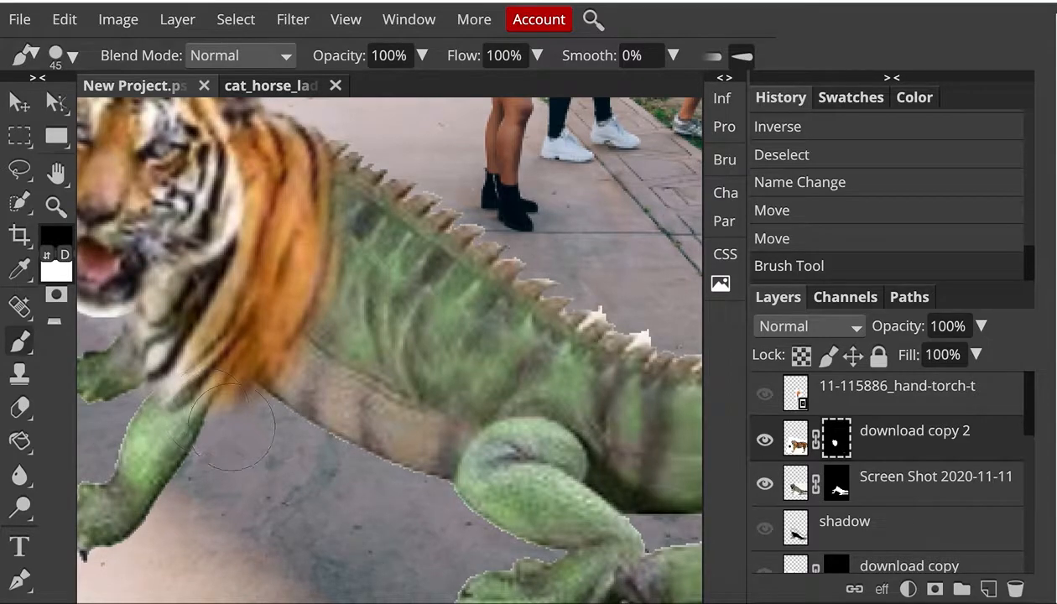
# Mask out the leftover fur at the mane's lower edge and beside the front leg with a 6 px brush.
pyautogui.press('[')
pyautogui.press('[')
pyautogui.press('[')
pyautogui.press('[')
pyautogui.press('[')
pyautogui.press('[')
pyautogui.moveTo(215, 433)
pyautogui.mouseDown()
pyautogui.moveTo(244, 383)
pyautogui.moveTo(259, 402)
pyautogui.moveTo(211, 415)
pyautogui.moveTo(230, 392)
pyautogui.mouseUp()
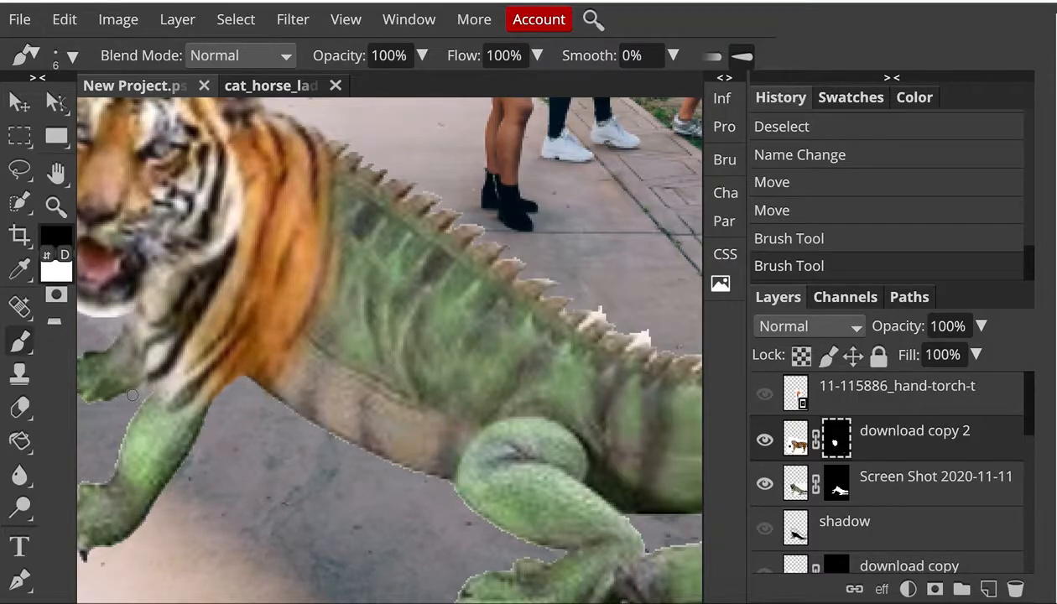
pyautogui.moveTo(144, 392); pyautogui.dragTo(144, 383)
# Paint black on the iguana layer's mask with 6 px and 2 px brushes to hide white remnants along the back spines.
pyautogui.scroll(3, 175, 363)
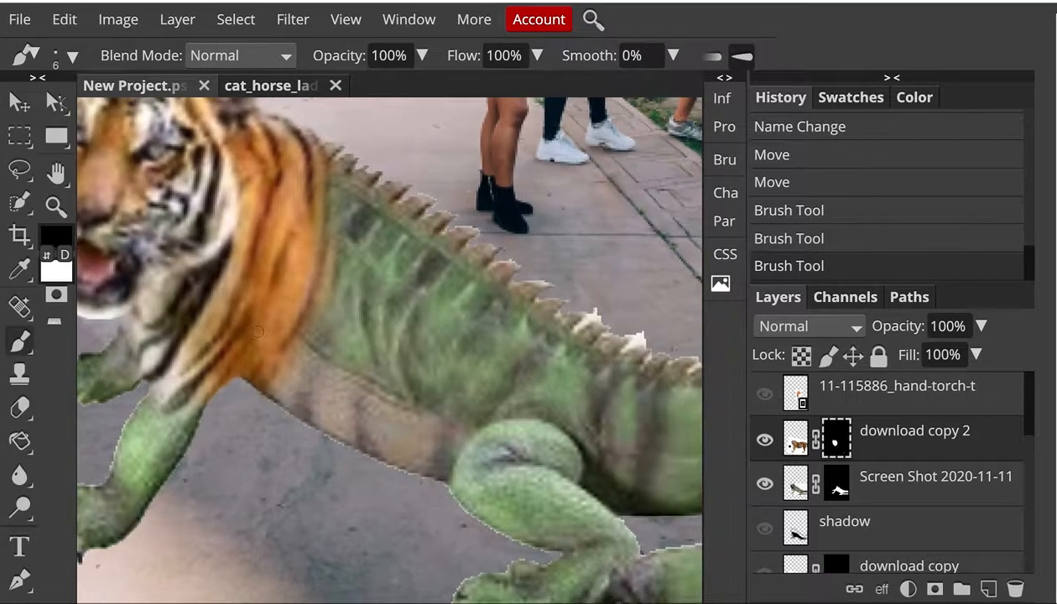
pyautogui.hscroll(4, 258, 331)
pyautogui.scroll(-2, 257, 331)
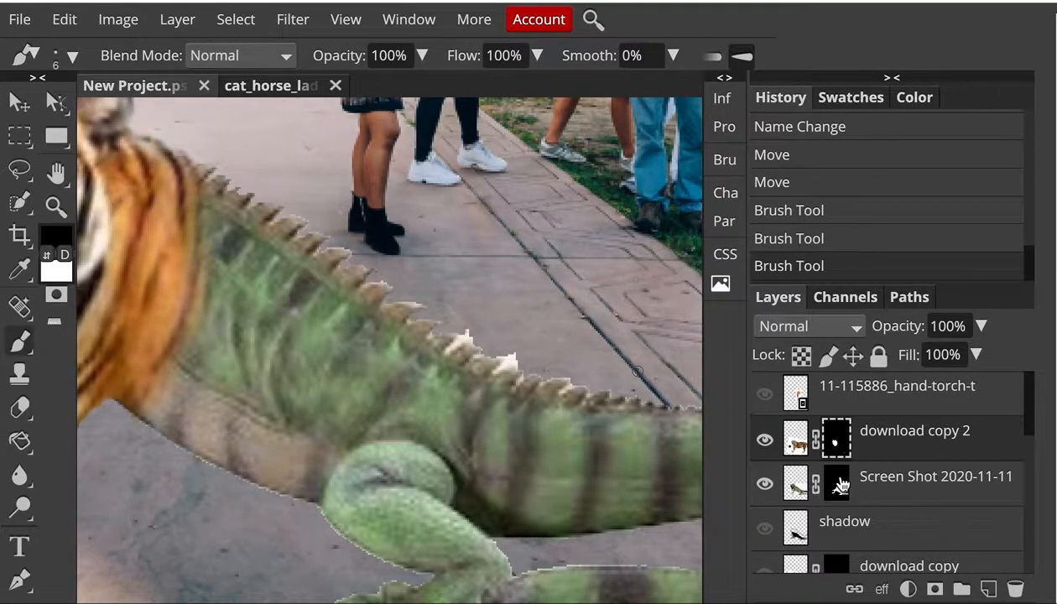
pyautogui.click(830, 480)
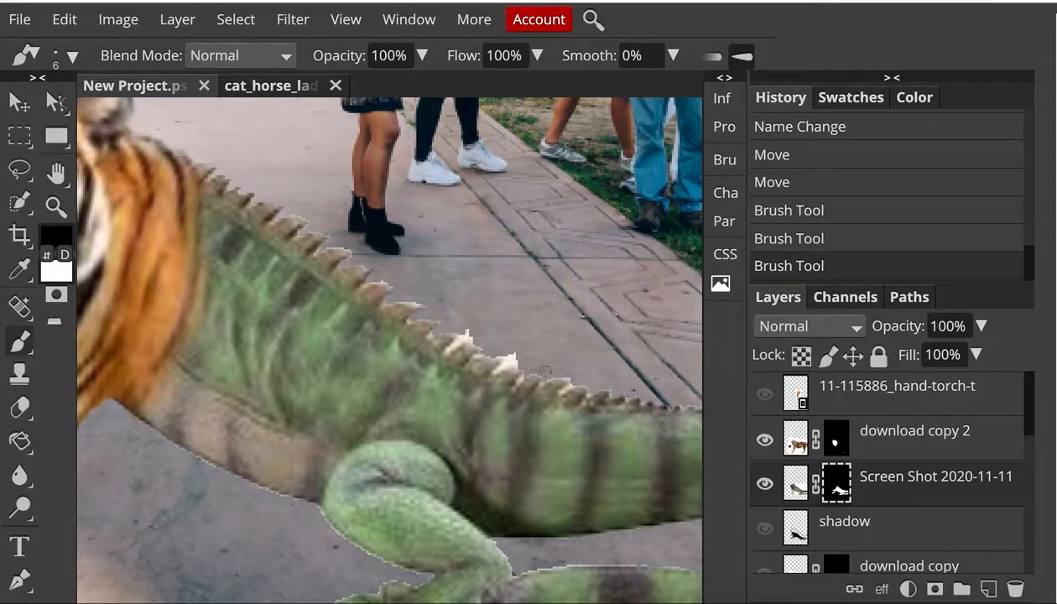
pyautogui.moveTo(478, 325)
pyautogui.mouseDown()
pyautogui.moveTo(460, 333)
pyautogui.moveTo(488, 334)
pyautogui.mouseUp()
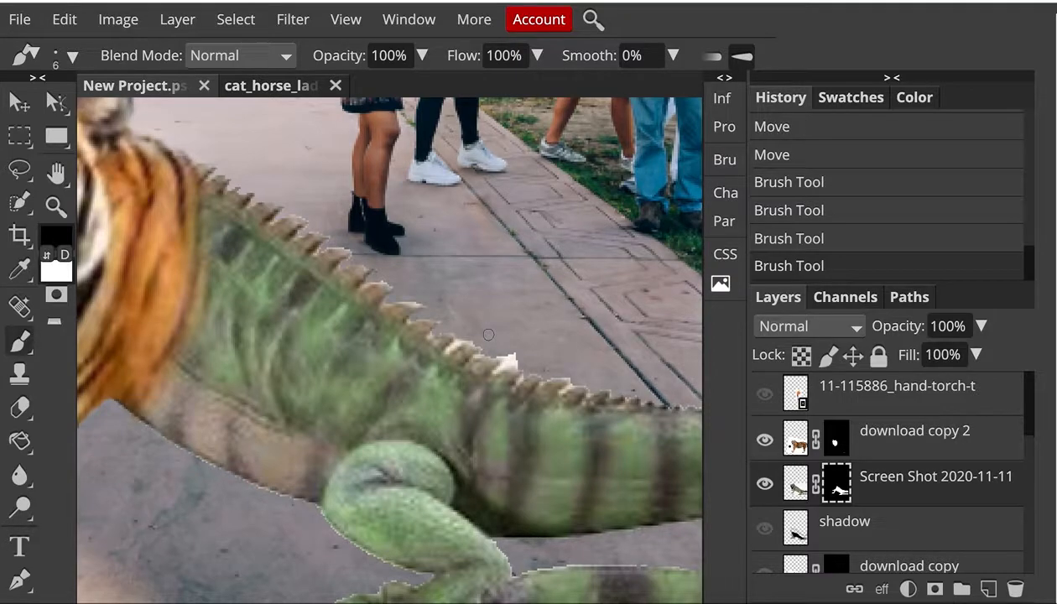
pyautogui.scroll(5, 490, 340)
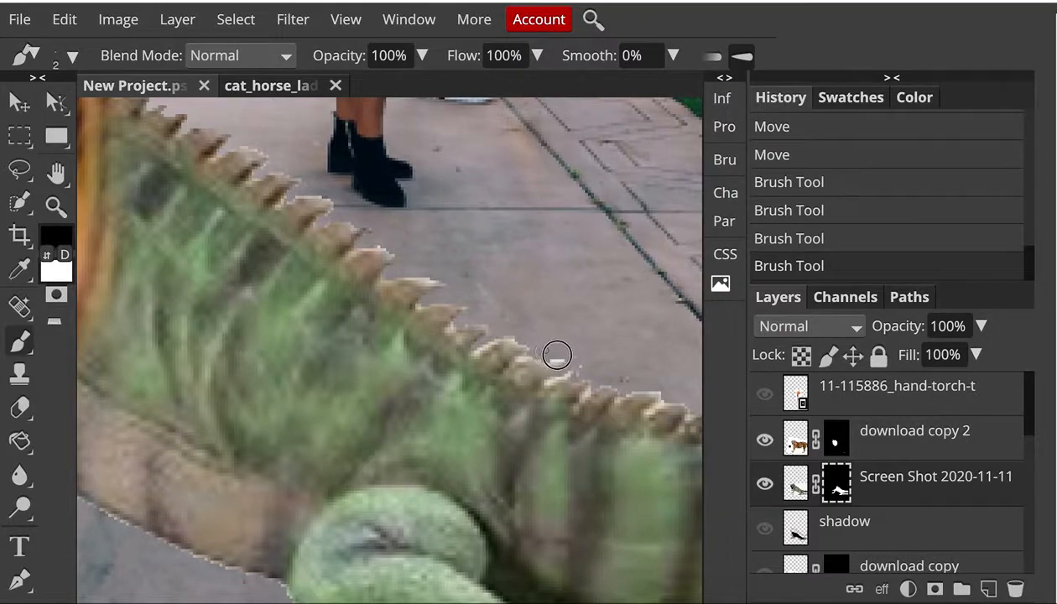
pyautogui.moveTo(581, 378)
pyautogui.mouseDown()
pyautogui.moveTo(595, 356)
pyautogui.moveTo(584, 336)
pyautogui.mouseUp()
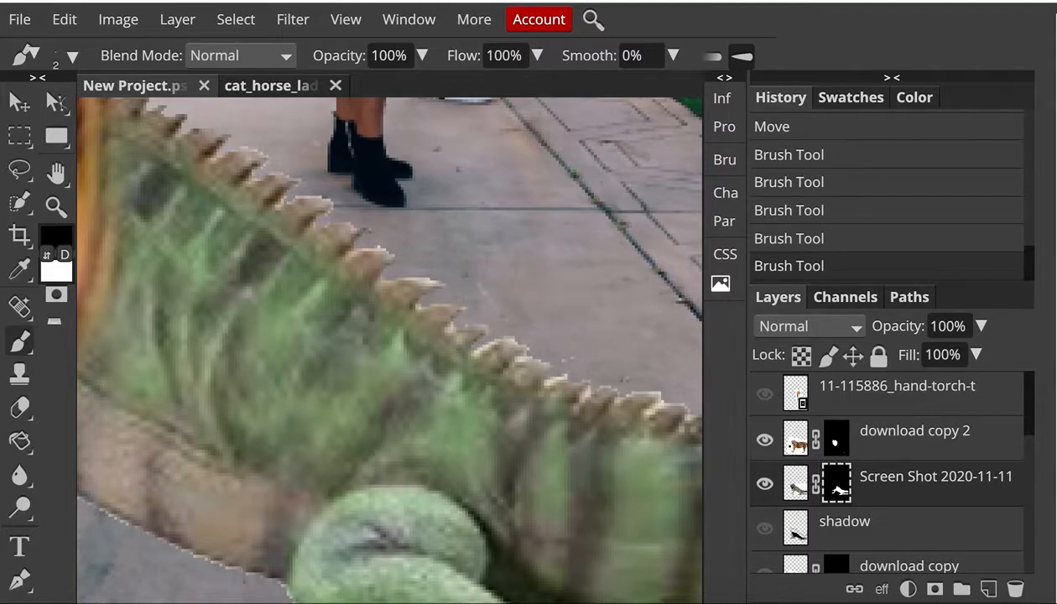
# Show the "download" layer above the street photo and lasso the full tiger's striped torso.
pyautogui.scroll(-5, 363, 235)
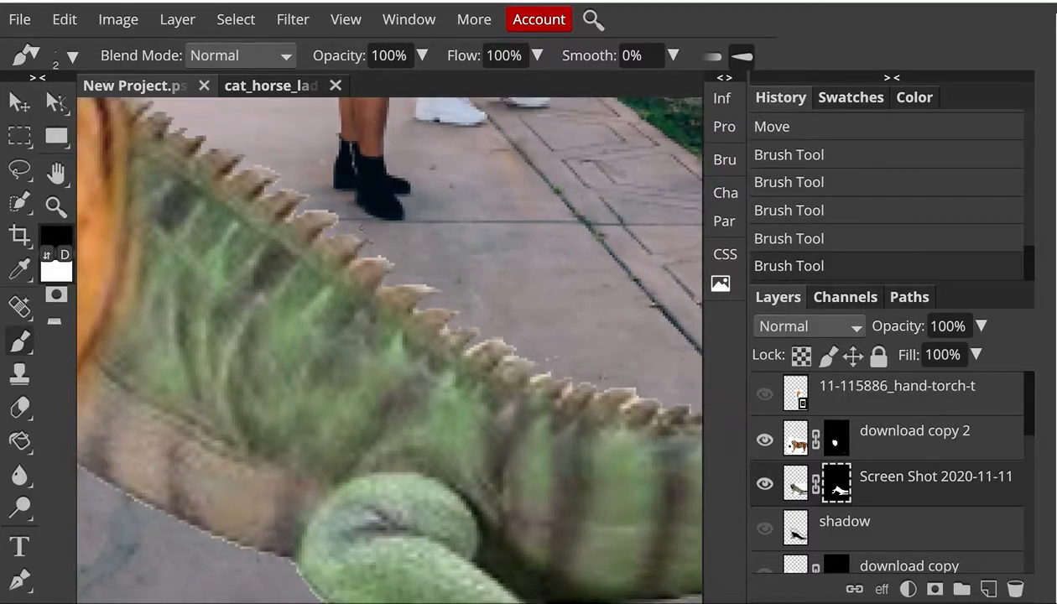
pyautogui.scroll(-3, 362, 235)
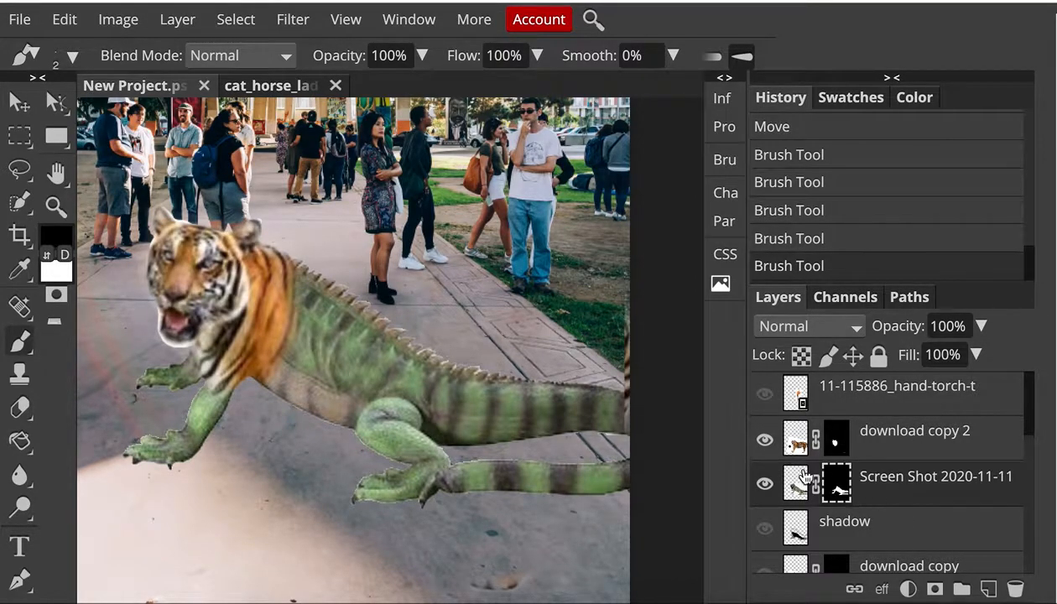
pyautogui.scroll(-5, 822, 453)
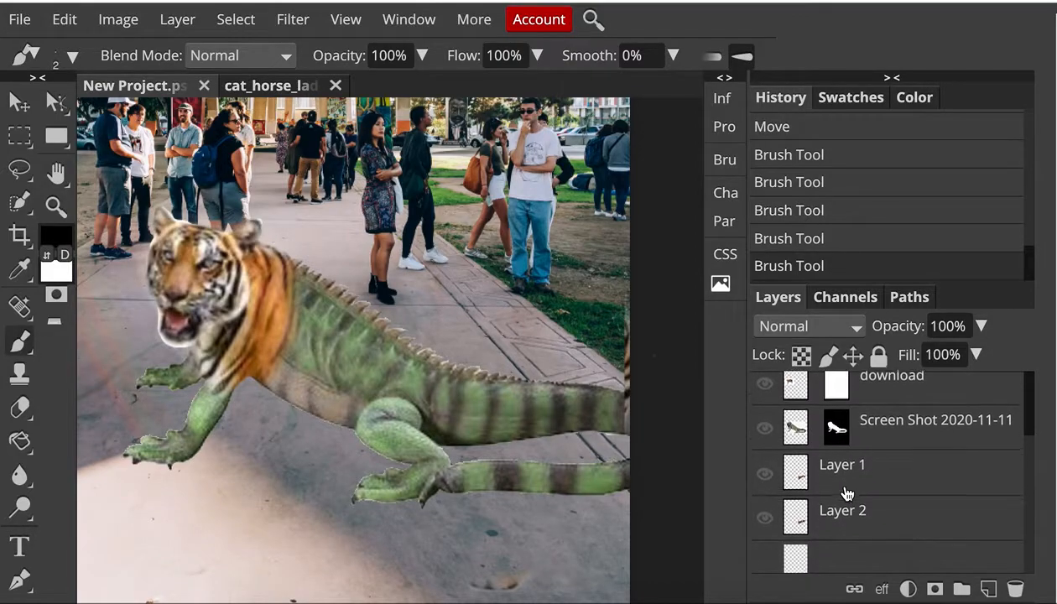
pyautogui.scroll(-2, 846, 495)
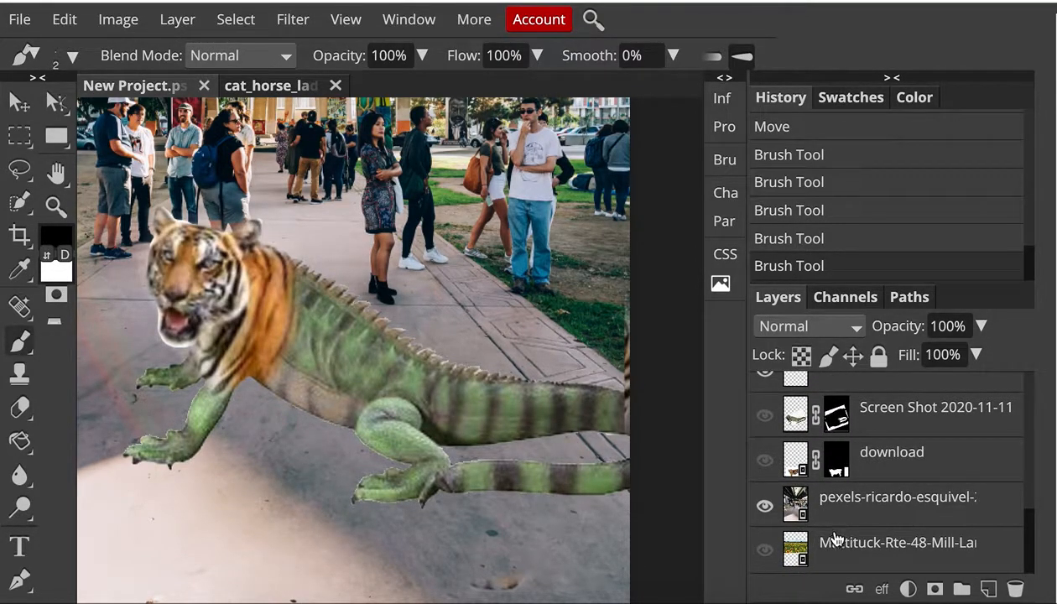
pyautogui.click(873, 463)
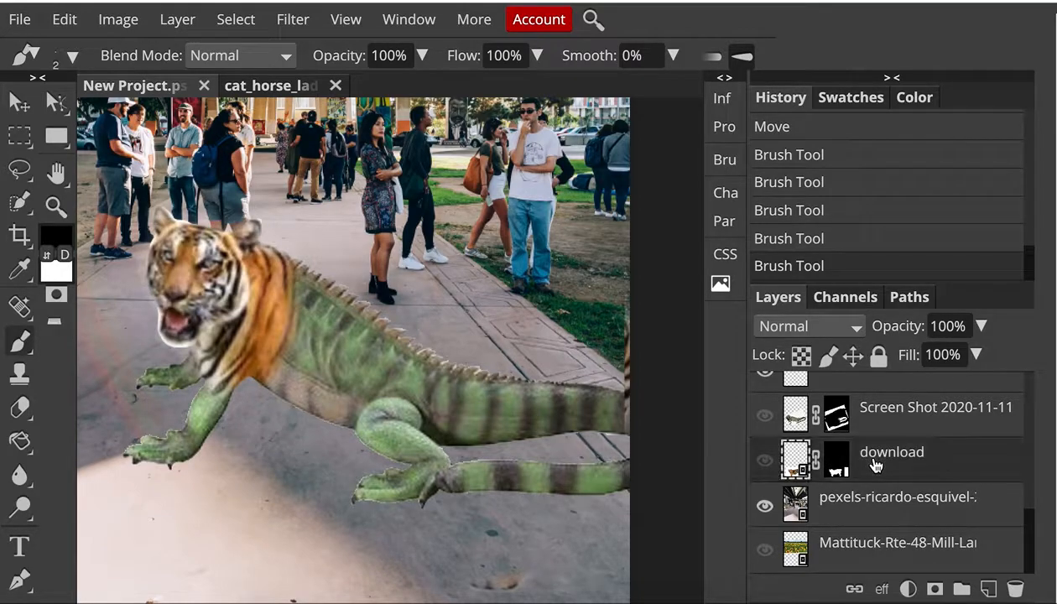
pyautogui.click(764, 459)
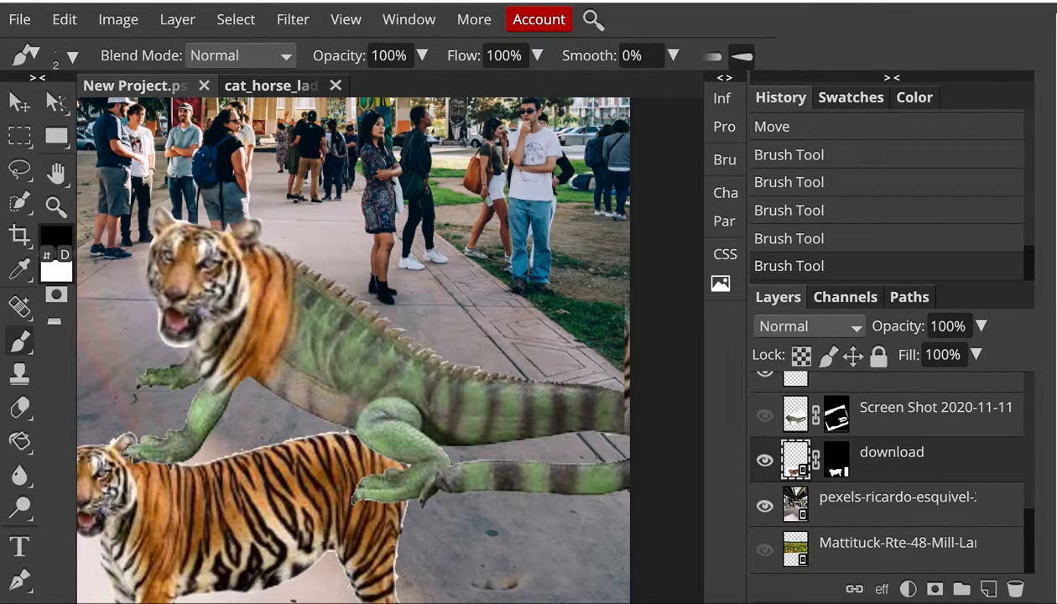
pyautogui.click(19, 170)
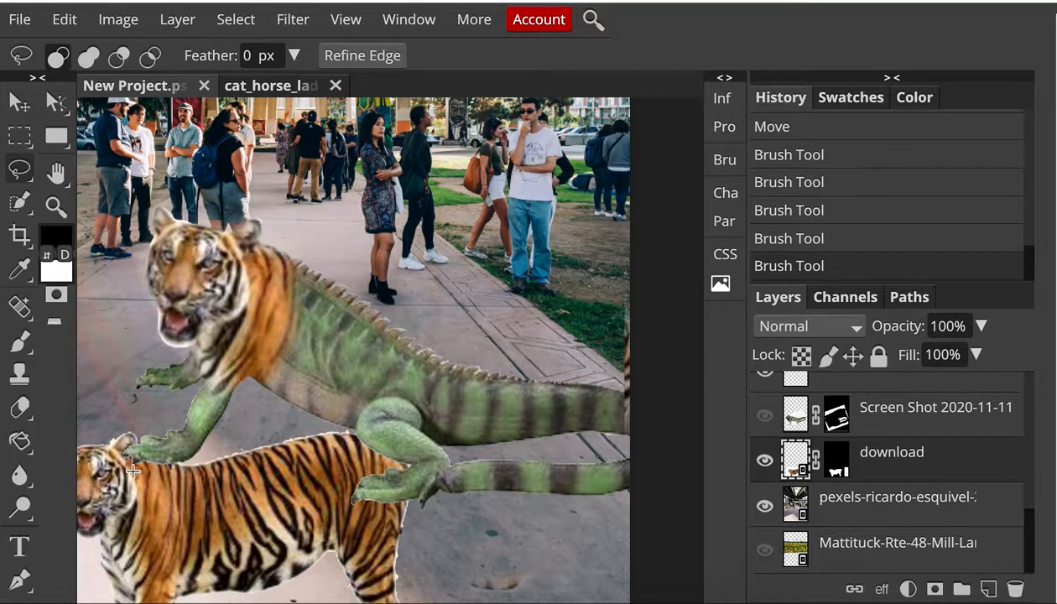
pyautogui.moveTo(290, 454)
pyautogui.mouseDown()
pyautogui.moveTo(329, 433)
pyautogui.moveTo(367, 432)
pyautogui.moveTo(387, 457)
pyautogui.moveTo(389, 492)
pyautogui.moveTo(309, 543)
pyautogui.moveTo(219, 578)
pyautogui.moveTo(136, 556)
pyautogui.moveTo(117, 513)
pyautogui.moveTo(136, 463)
pyautogui.mouseUp()
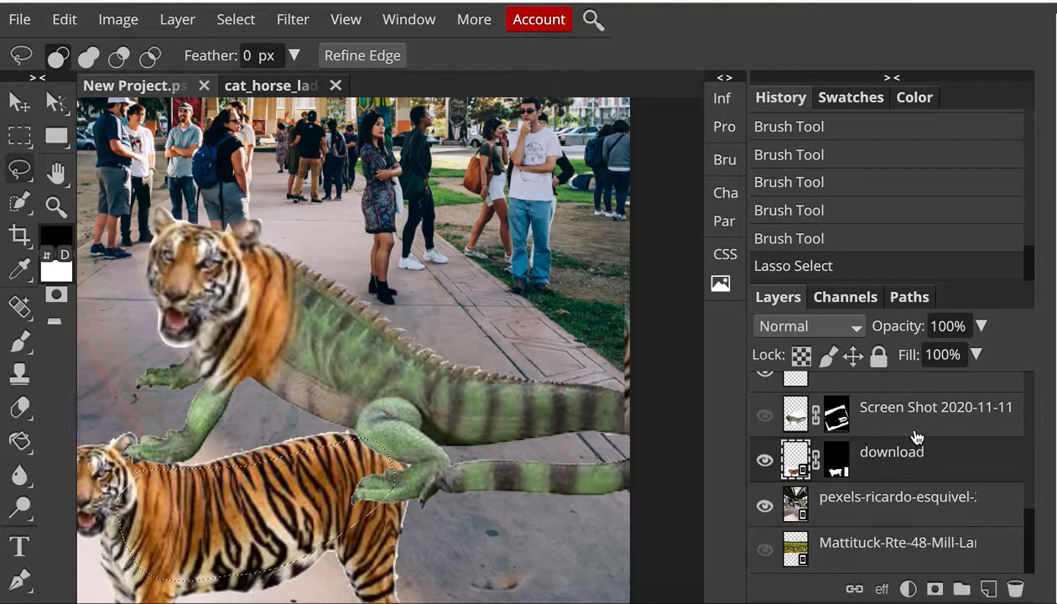
# Create a new layer above the hidden iguana Screen Shot layer that sits below the masked "download" layer.
pyautogui.scroll(1, 917, 435)
pyautogui.scroll(4, 916, 435)
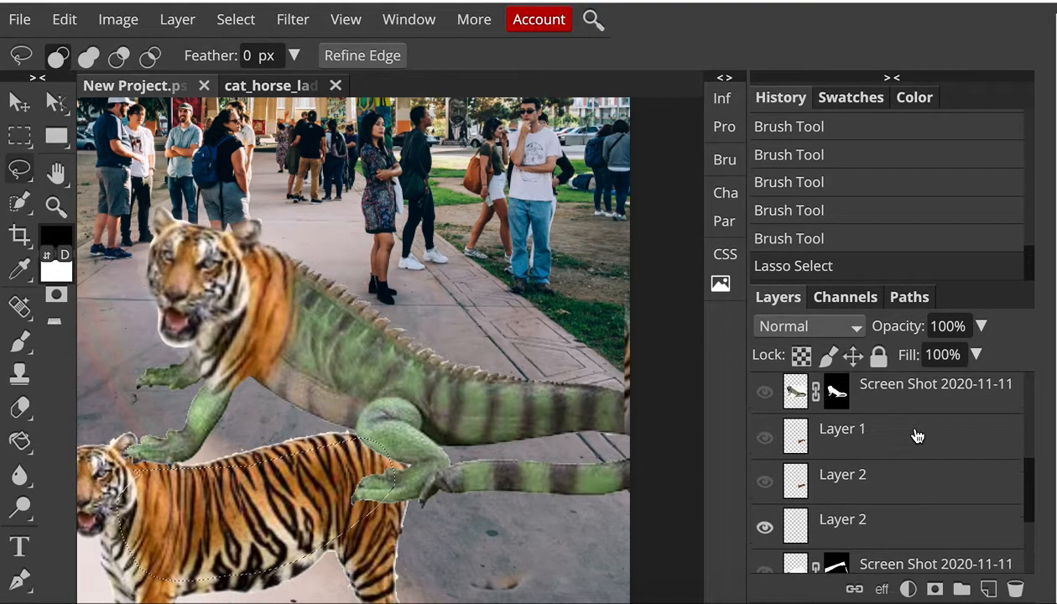
pyautogui.scroll(1, 917, 435)
pyautogui.click(892, 453)
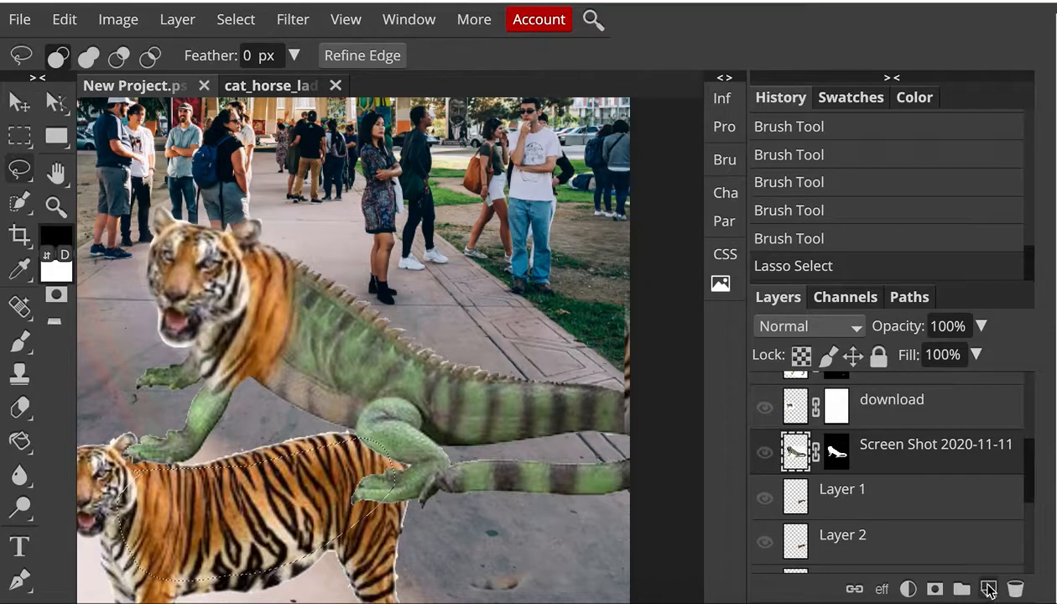
pyautogui.click(988, 590)
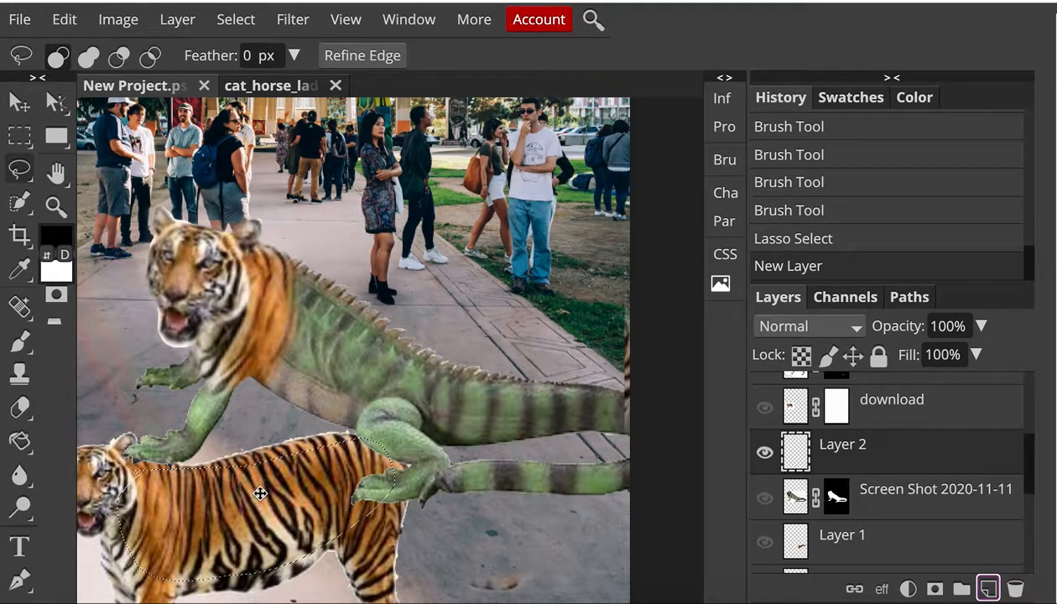
# Copy the lassoed torso from the full tiger's "download" layer into the new empty Layer 2 and move it onto the iguana's body.
pyautogui.scroll(-3, 1010, 507)
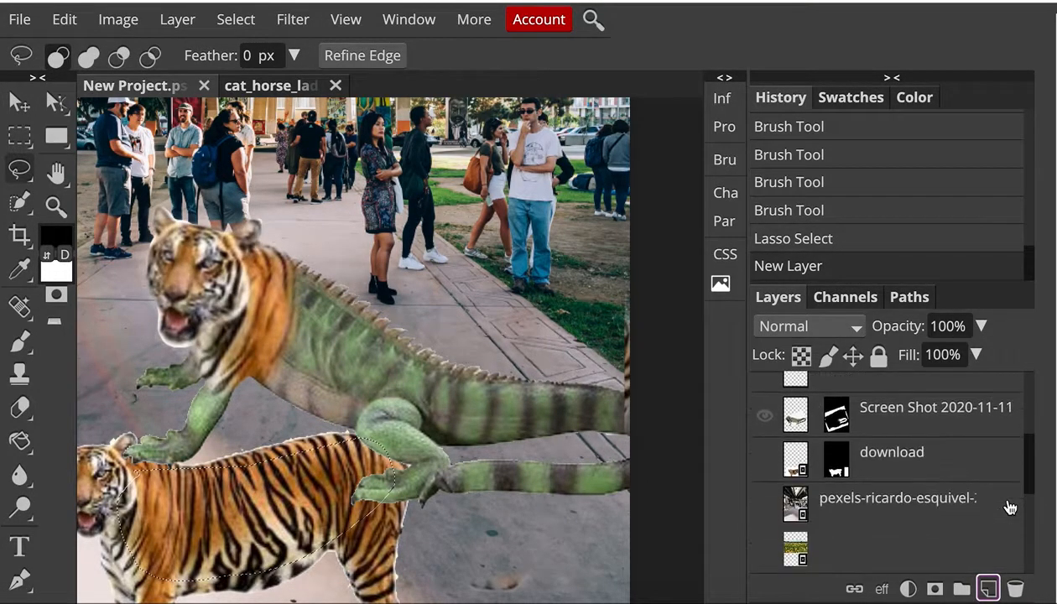
pyautogui.click(916, 458)
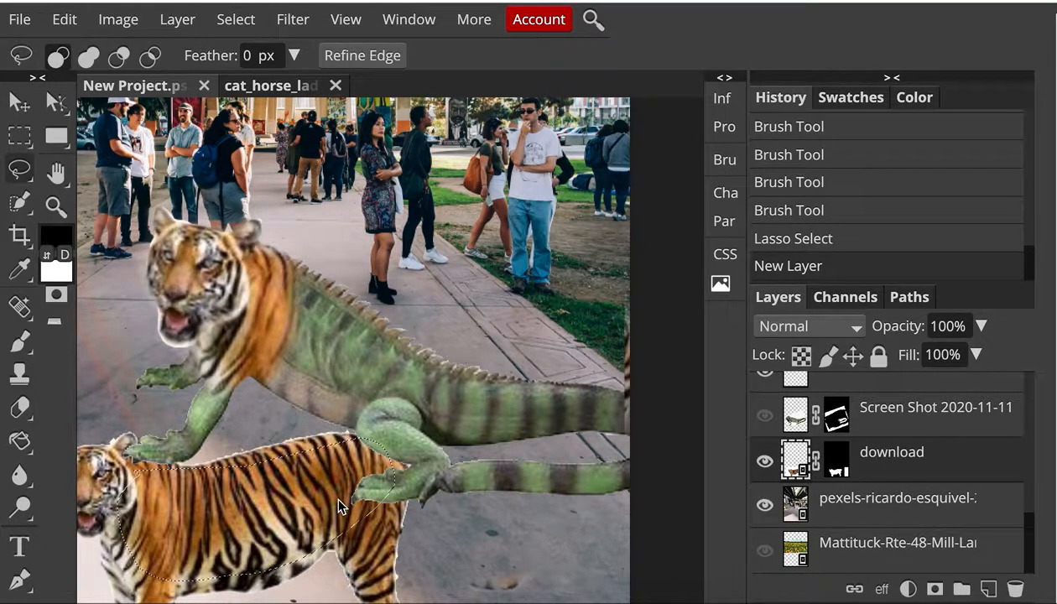
pyautogui.scroll(5, 810, 501)
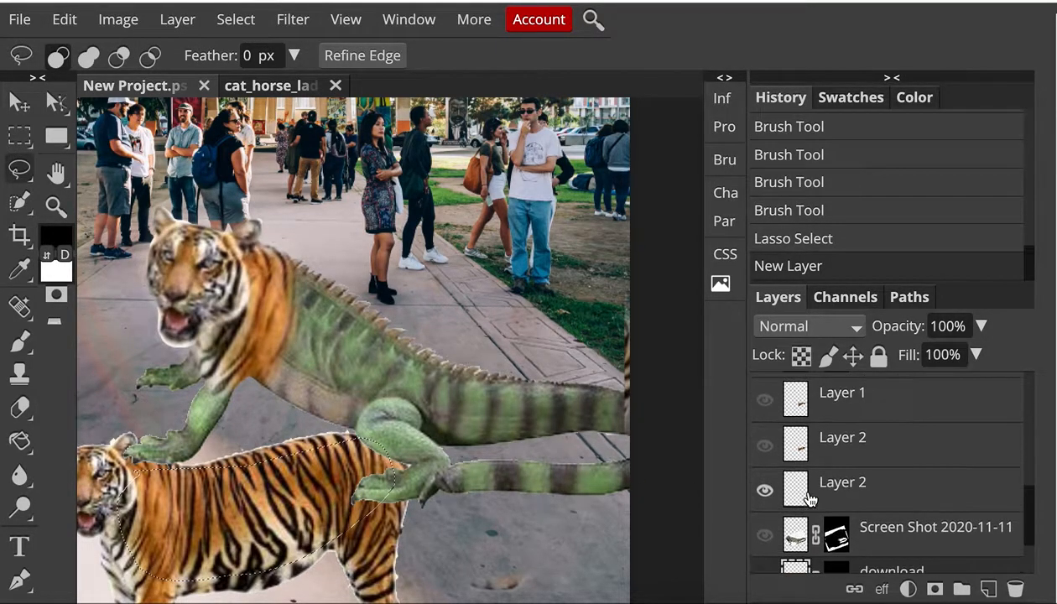
pyautogui.scroll(-1, 810, 501)
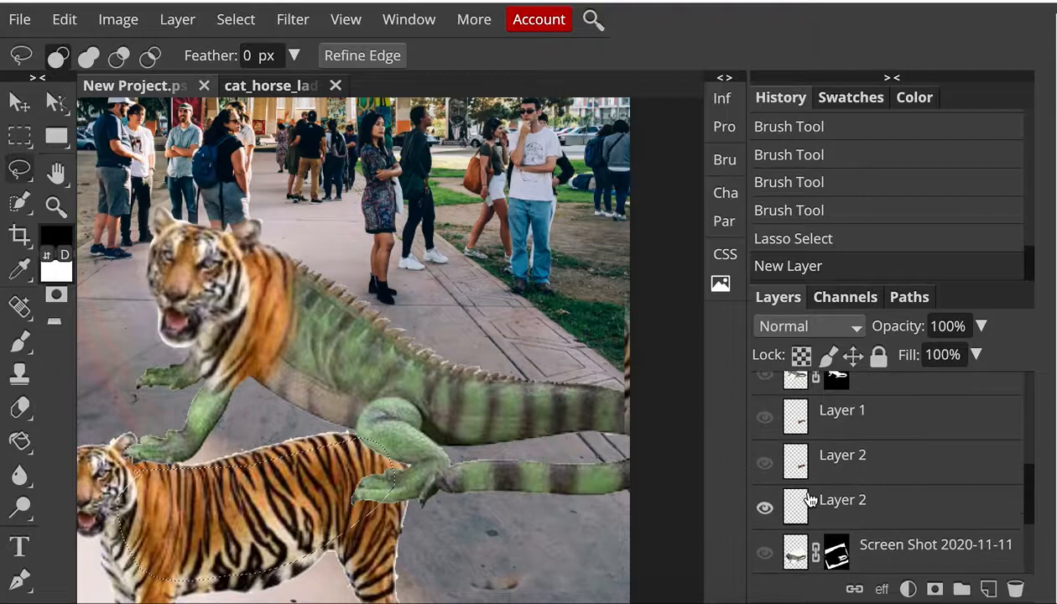
pyautogui.click(853, 511)
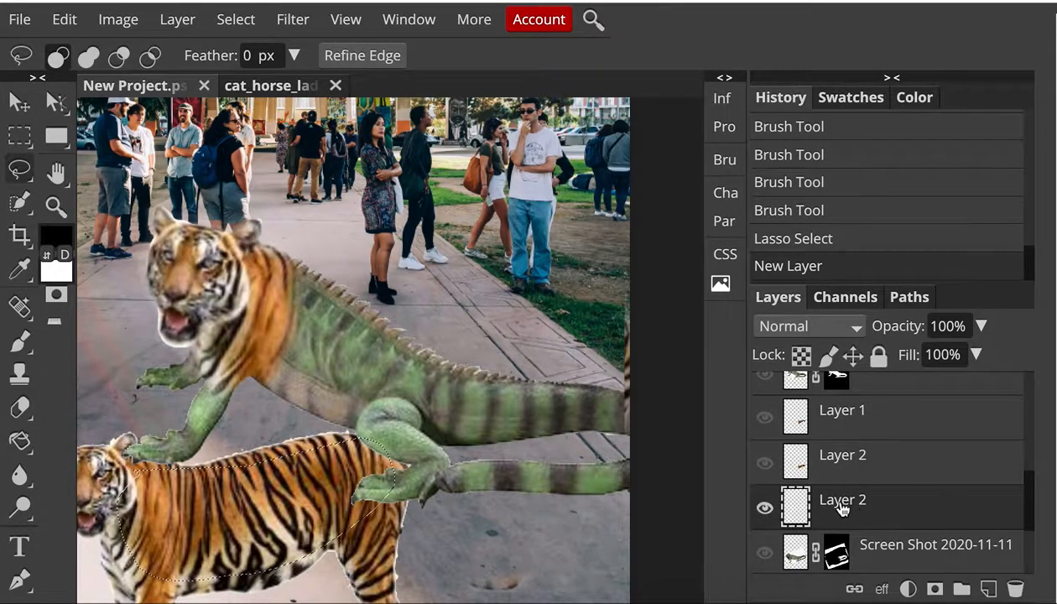
pyautogui.click(764, 509)
pyautogui.hotkey('ctrl', 'v')
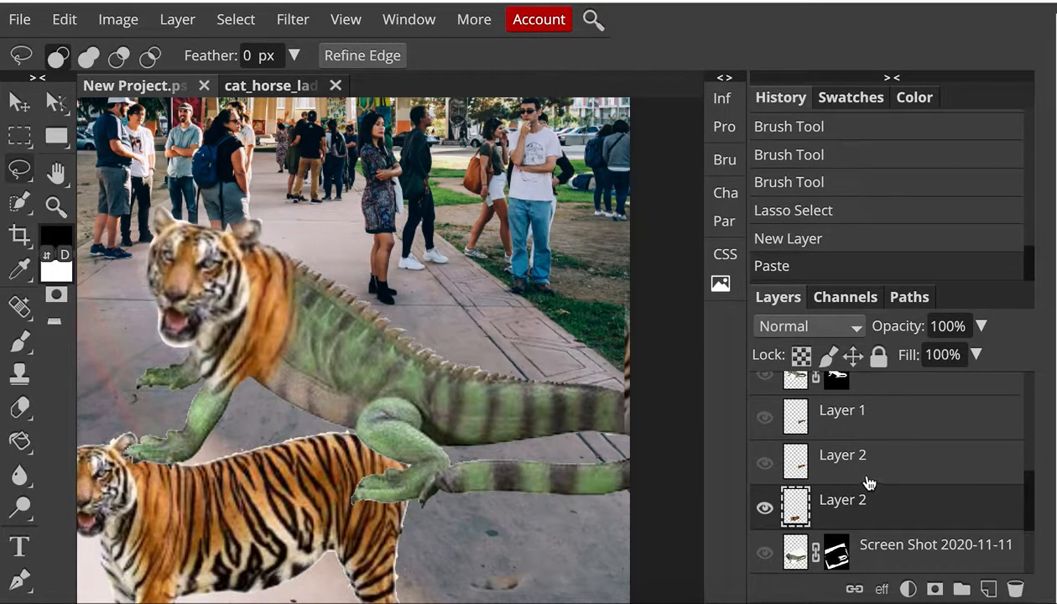
pyautogui.click(18, 102)
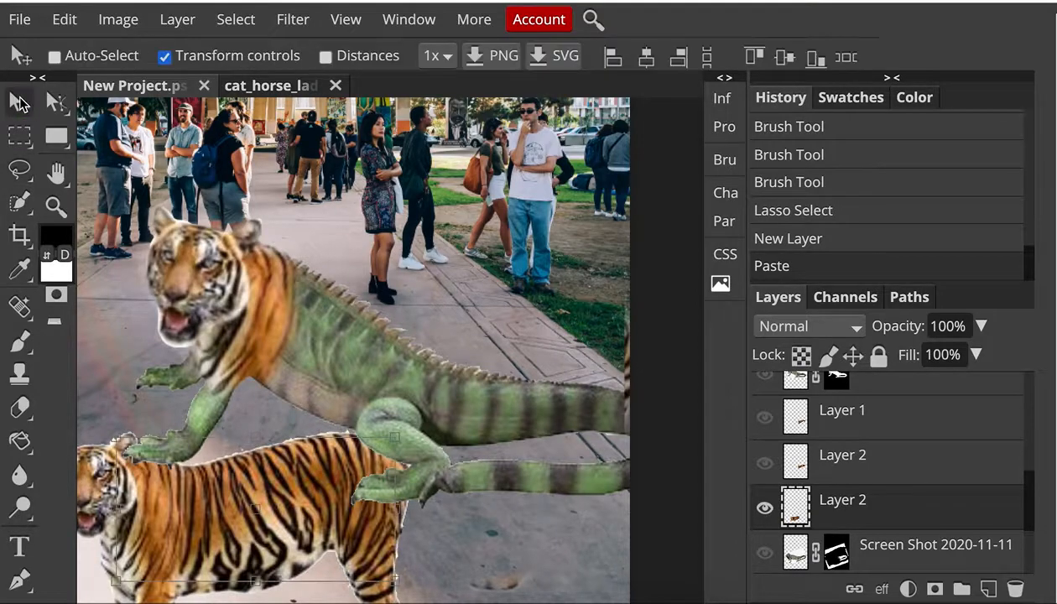
pyautogui.moveTo(217, 508); pyautogui.dragTo(375, 369)
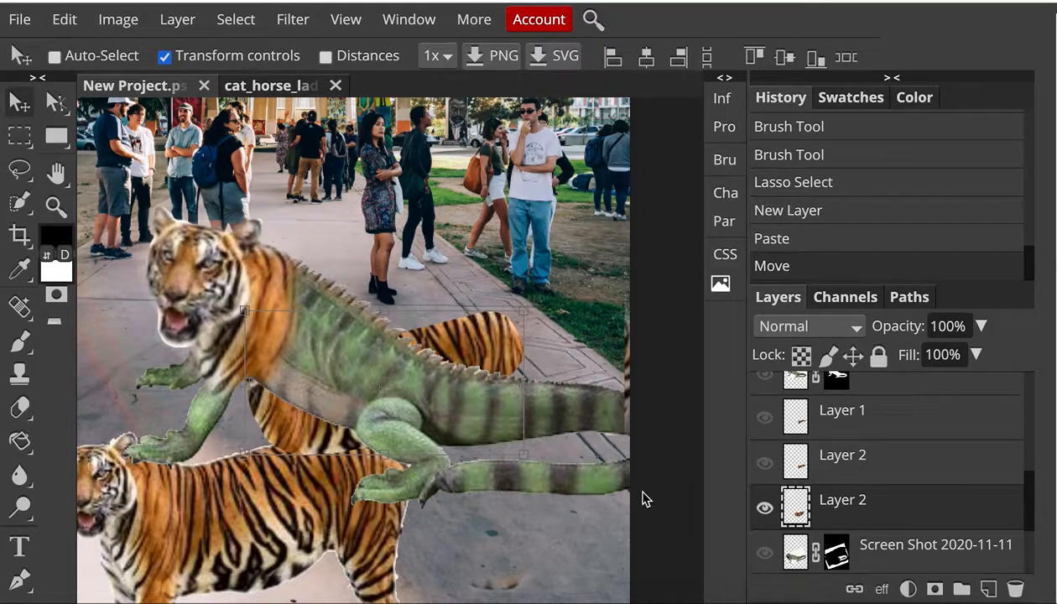
# Raise the torso's Layer 2 in the layer order until it sits between "download copy 2" and the visible iguana Screen Shot layer.
pyautogui.moveTo(834, 503); pyautogui.dragTo(857, 412)
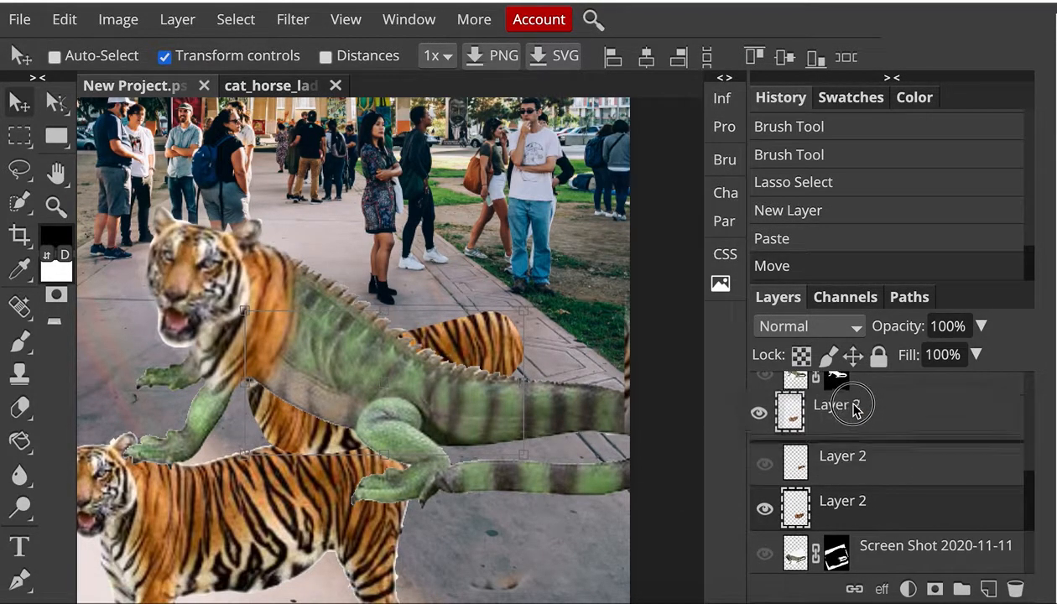
pyautogui.scroll(2, 854, 407)
pyautogui.moveTo(851, 509); pyautogui.dragTo(860, 403)
pyautogui.scroll(2, 859, 404)
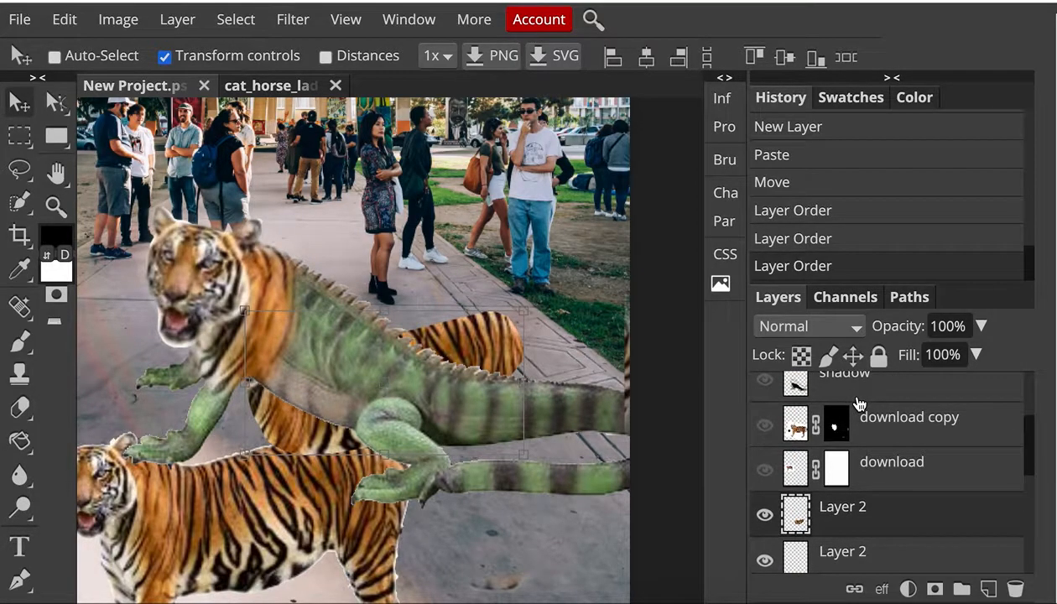
pyautogui.moveTo(840, 521); pyautogui.dragTo(835, 407)
pyautogui.scroll(1, 835, 408)
pyautogui.moveTo(839, 481); pyautogui.dragTo(830, 389)
pyautogui.scroll(1, 839, 387)
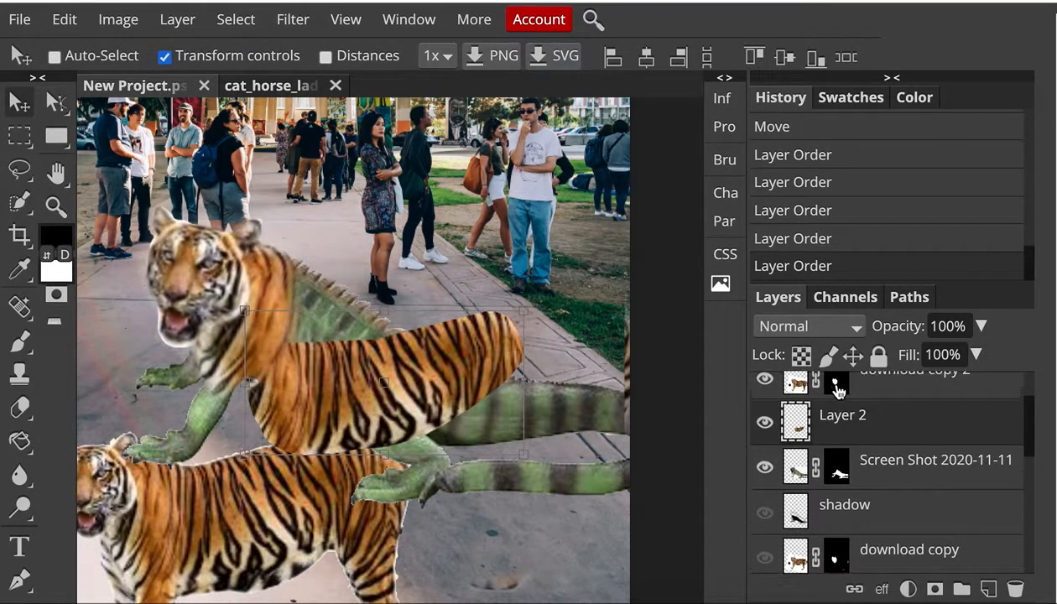
# Hide the full tiger's "download" layer above the street photo and rename the striped torso's Layer 2 as "tiger warp".
pyautogui.scroll(-3, 814, 485)
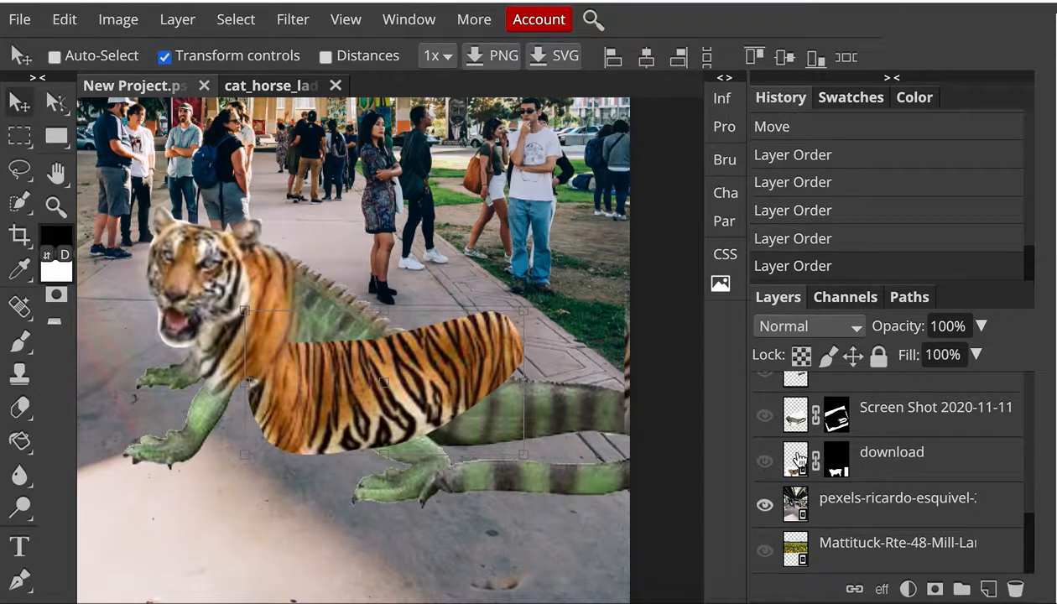
pyautogui.click(764, 461)
pyautogui.scroll(3, 867, 435)
pyautogui.scroll(2, 866, 434)
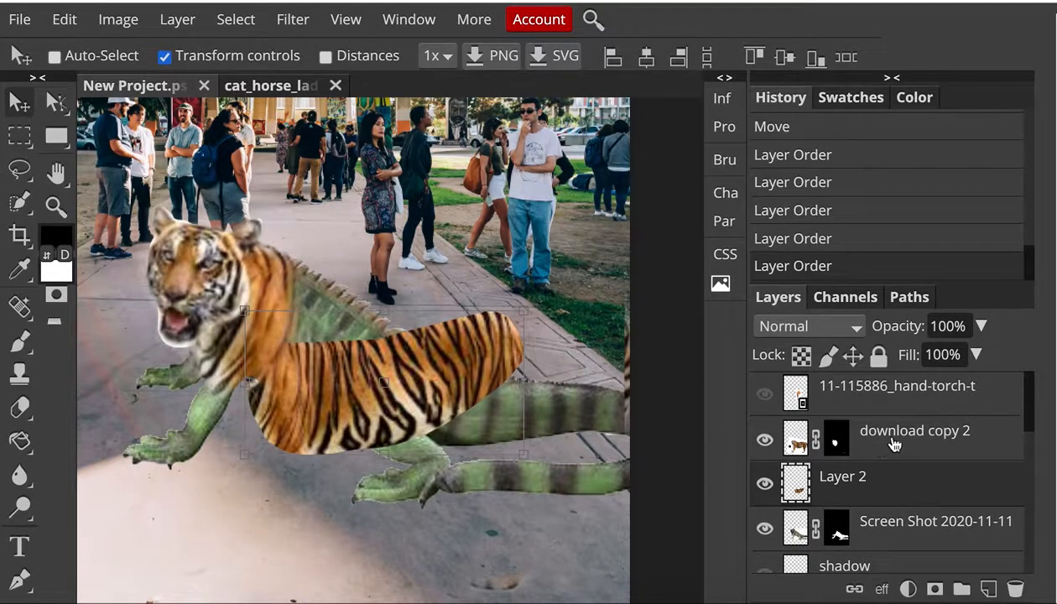
pyautogui.click(843, 480)
pyautogui.click(829, 475)
pyautogui.doubleClick(828, 477)
pyautogui.write('tiger warp')
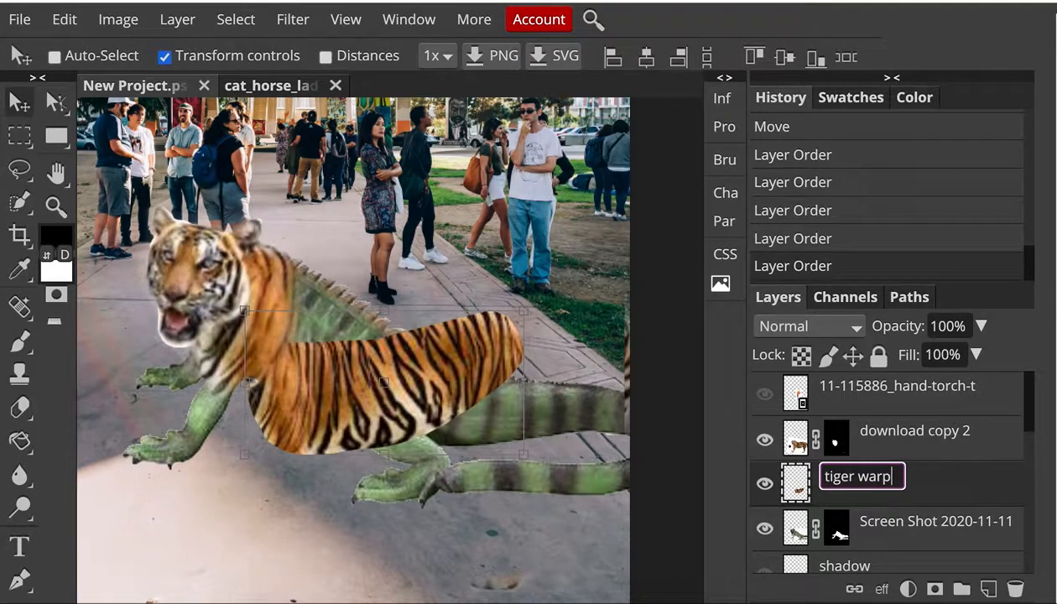
pyautogui.press('Return')
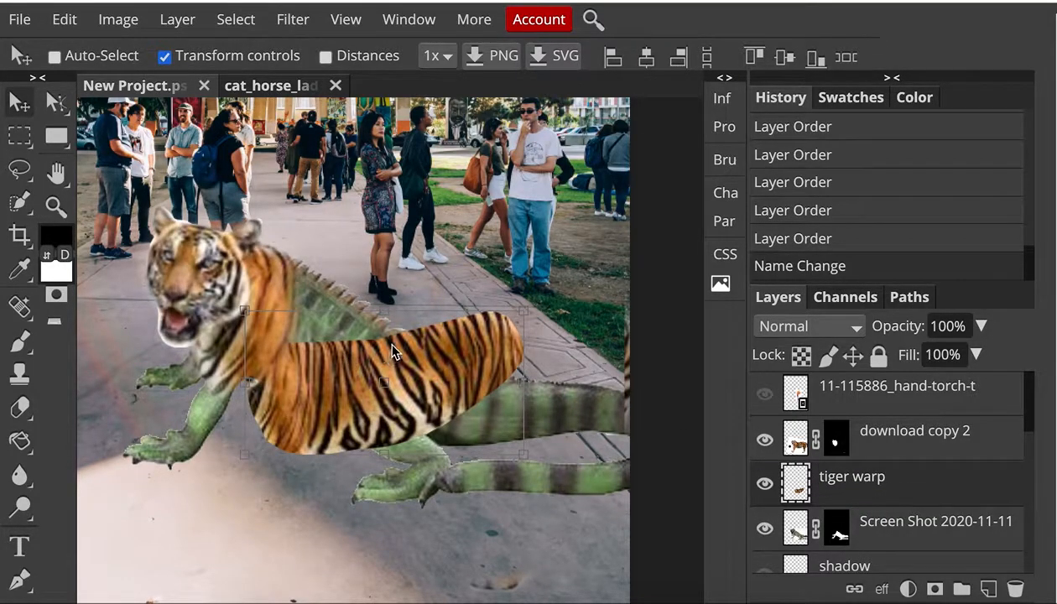
# Rotate the "tiger warp" torso by about 35.6° and position it along the iguana's sloping back.
pyautogui.moveTo(226, 303); pyautogui.dragTo(349, 315)
pyautogui.moveTo(374, 361)
pyautogui.mouseDown()
pyautogui.moveTo(392, 363)
pyautogui.moveTo(379, 369)
pyautogui.mouseUp()
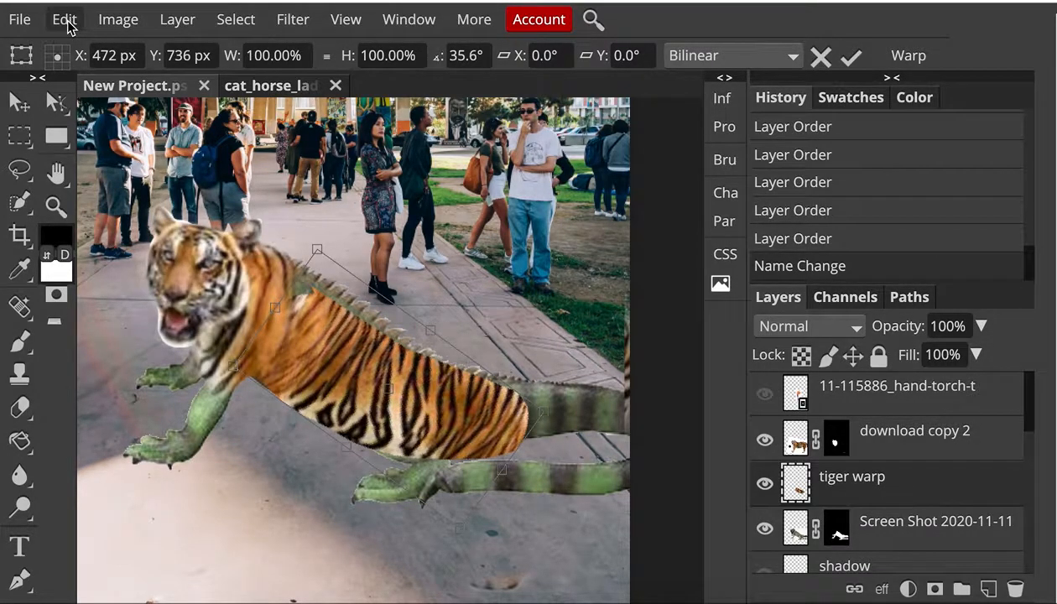
# Warp the striped torso, pulling its front upper corner to the mane, its rear upper corner inward and its rear edge toward the tail.
pyautogui.click(65, 20)
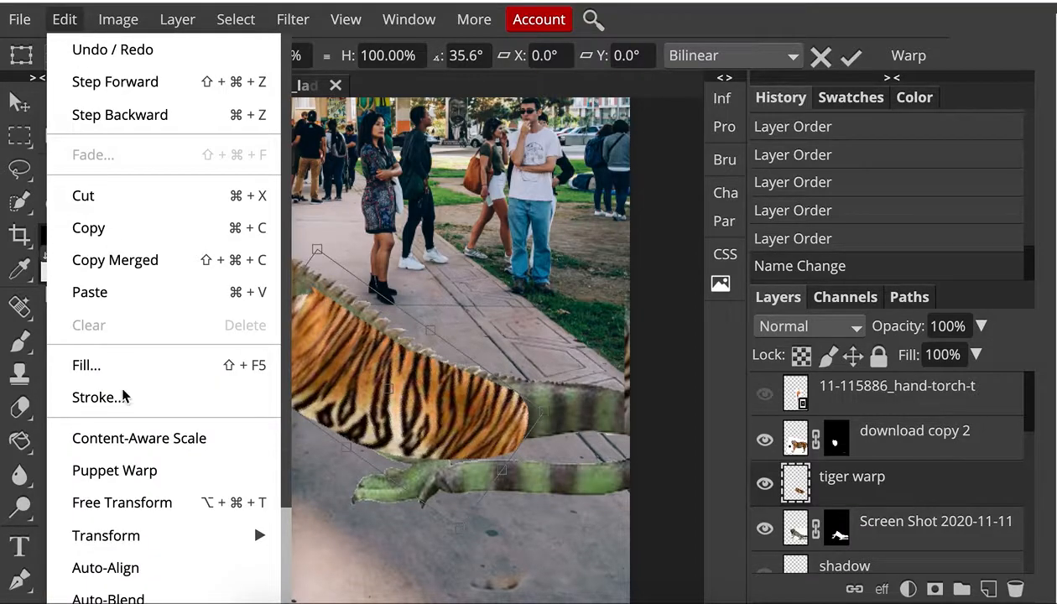
pyautogui.moveTo(125, 535)
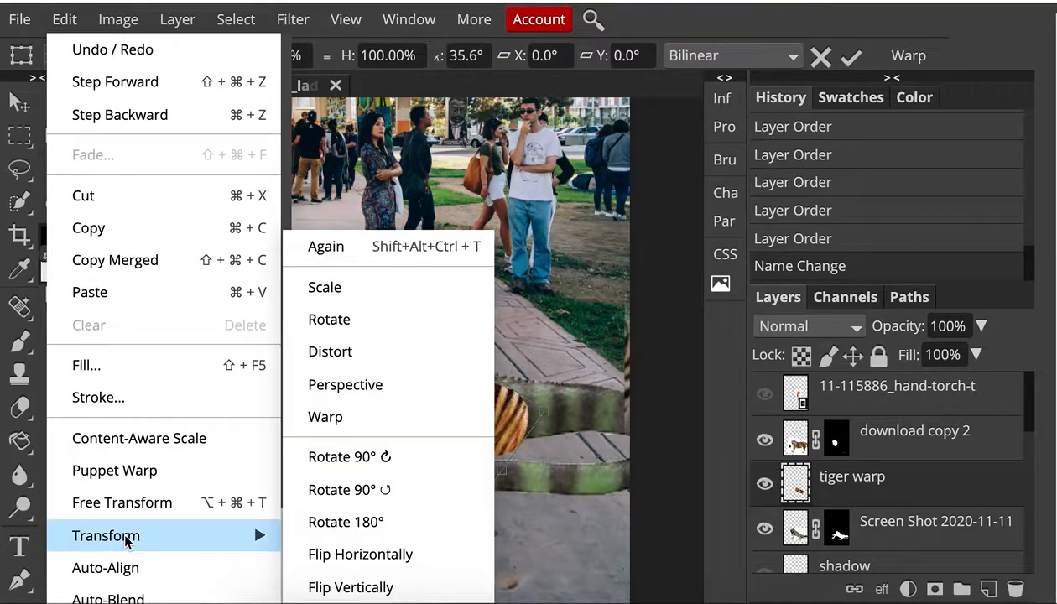
pyautogui.click(341, 418)
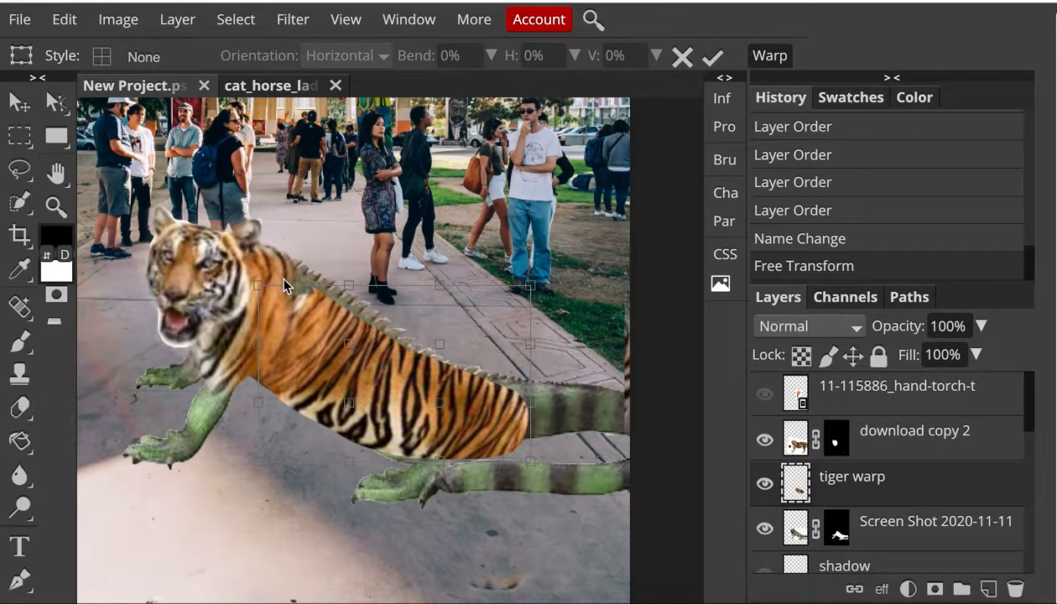
pyautogui.moveTo(261, 293); pyautogui.dragTo(256, 245)
pyautogui.moveTo(532, 293); pyautogui.dragTo(415, 285)
pyautogui.moveTo(529, 408); pyautogui.dragTo(566, 384)
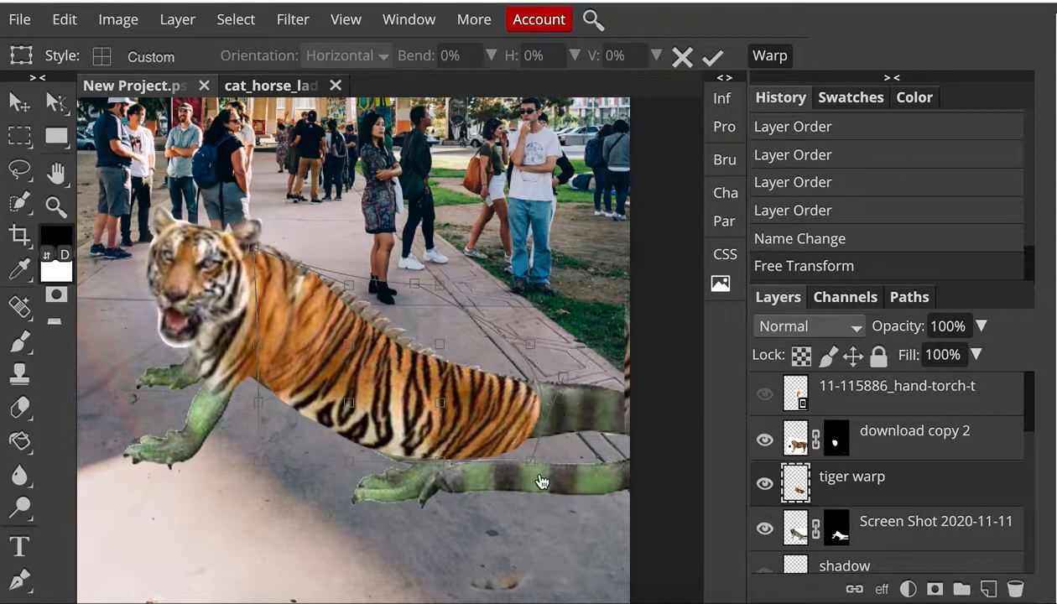
# Warp the torso's underside to follow the iguana's belly and stretch its rear end along the upper tail section.
pyautogui.moveTo(533, 466); pyautogui.dragTo(539, 442)
pyautogui.moveTo(351, 414); pyautogui.dragTo(394, 366)
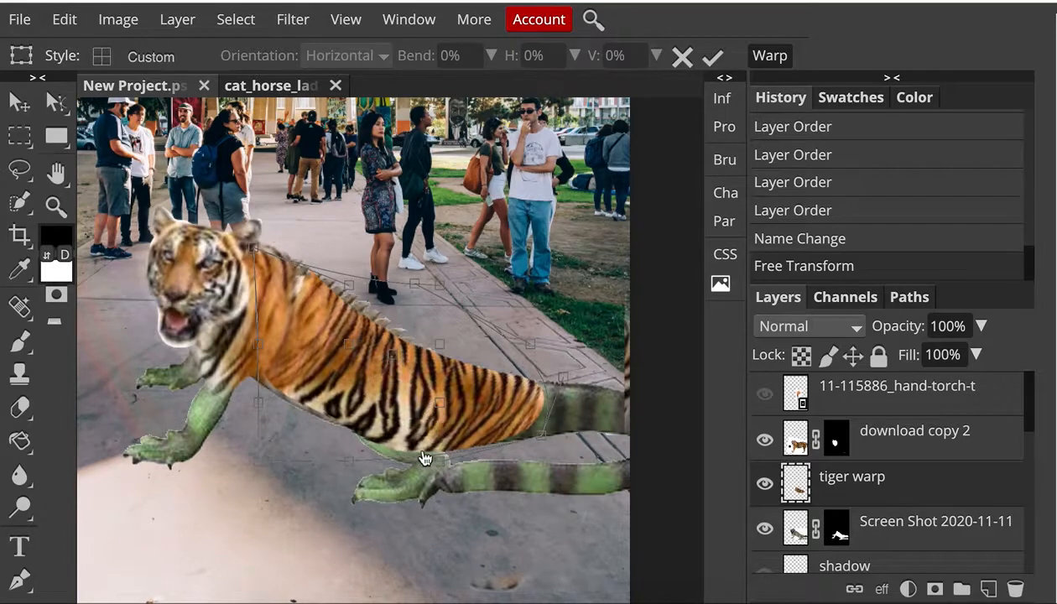
pyautogui.moveTo(401, 454); pyautogui.dragTo(401, 457)
pyautogui.moveTo(445, 401); pyautogui.dragTo(379, 409)
pyautogui.moveTo(425, 443); pyautogui.dragTo(460, 451)
pyautogui.moveTo(547, 442); pyautogui.dragTo(671, 442)
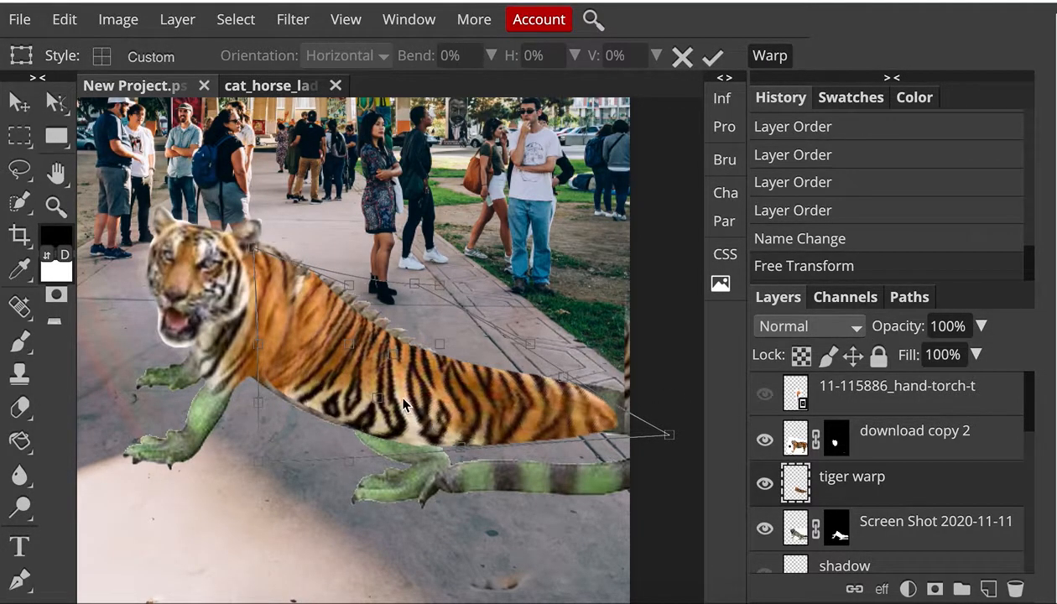
# Apply the warp and set the "tiger warp" layer's blend mode to Overlay.
pyautogui.click(829, 332)
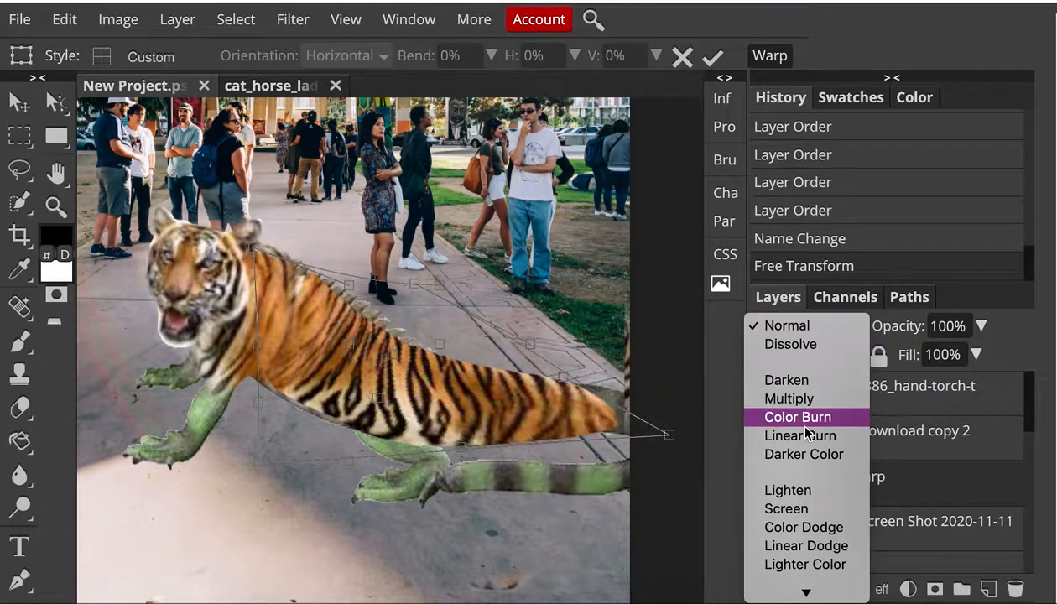
pyautogui.scroll(-3, 809, 532)
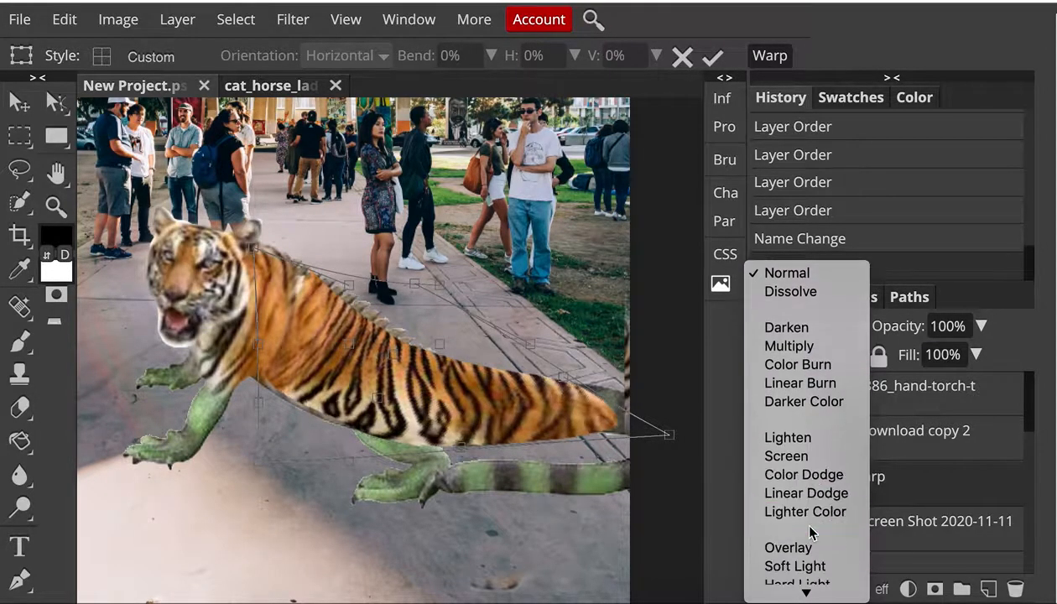
pyautogui.click(797, 477)
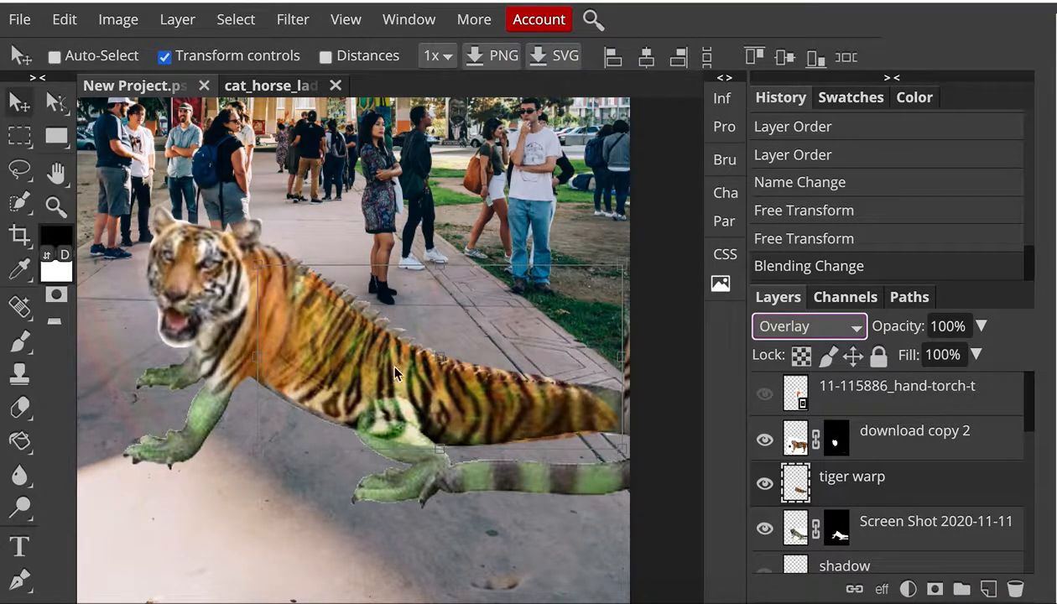
# Select the "download copy 2", "tiger warp" and visible iguana Screen Shot layers together and reposition the hybrid as one unit on the pavement.
pyautogui.click(880, 453)
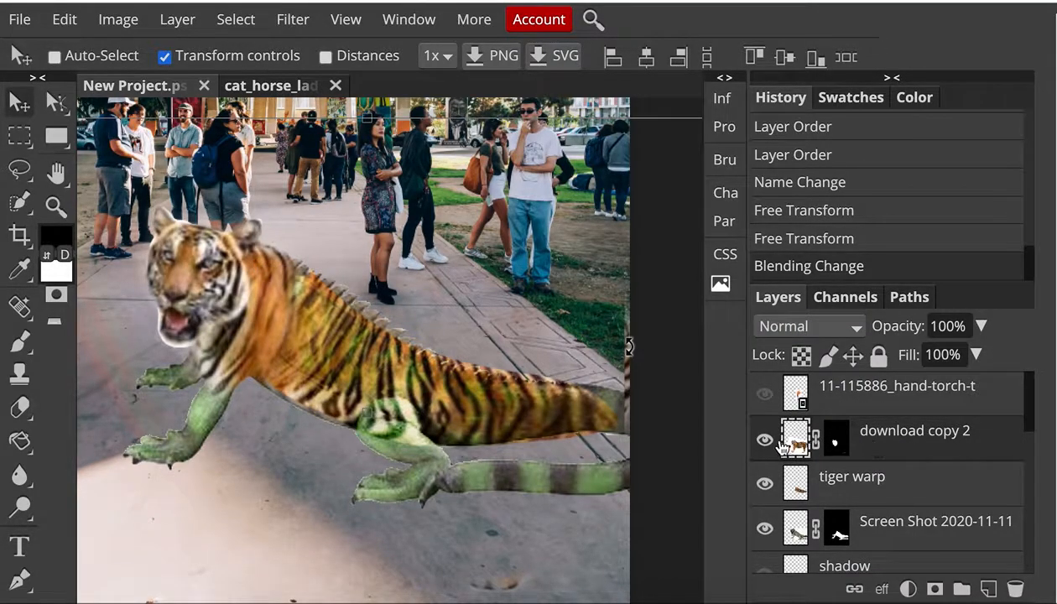
pyautogui.click(908, 487)
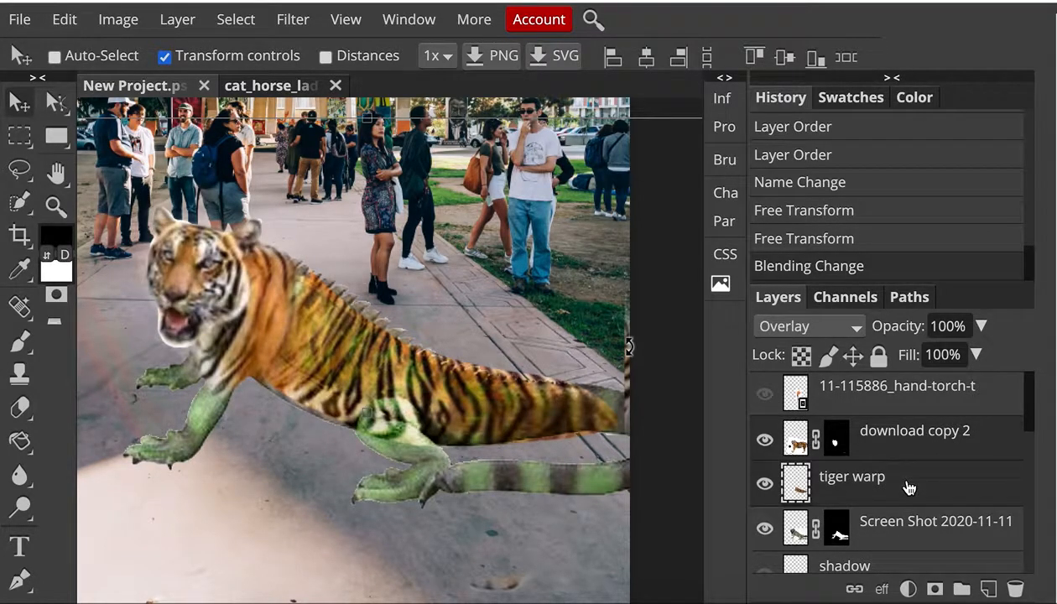
pyautogui.click(921, 527)
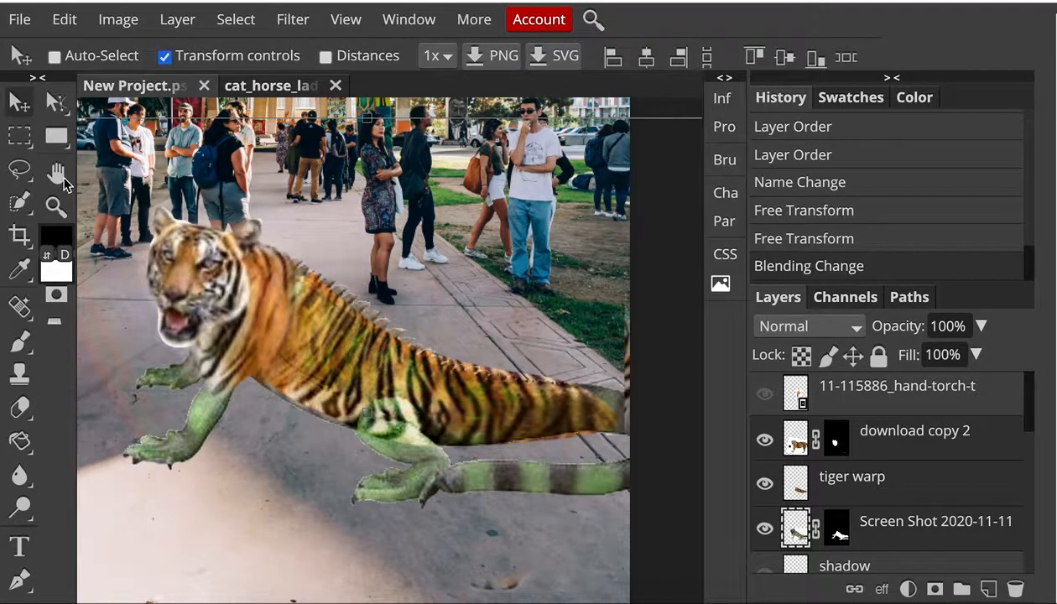
pyautogui.moveTo(326, 343); pyautogui.dragTo(359, 319)
pyautogui.hscroll(-2, 358, 319)
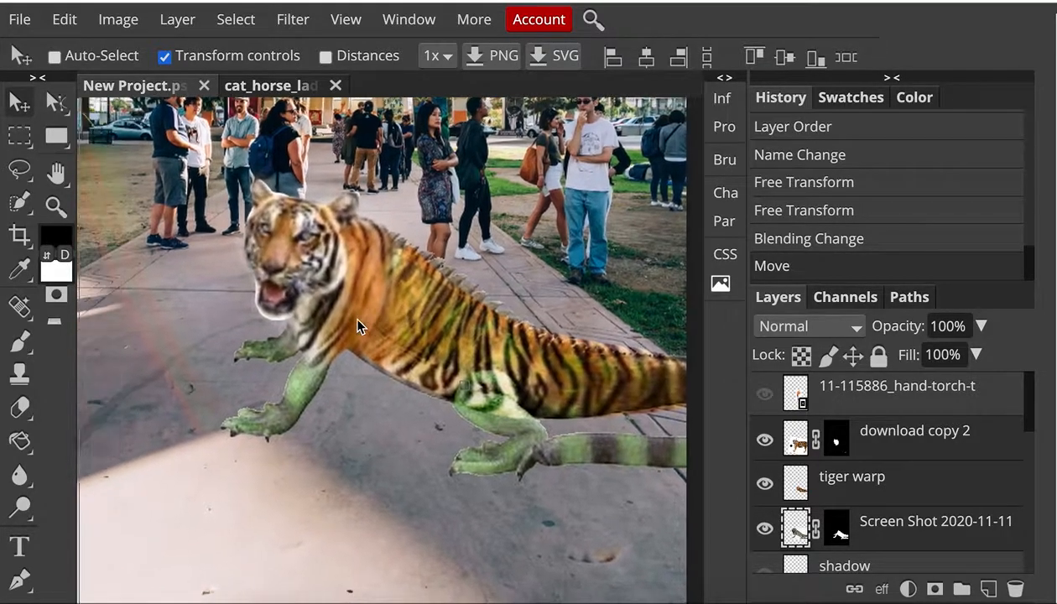
pyautogui.hscroll(-3, 357, 321)
pyautogui.hscroll(-1, 357, 319)
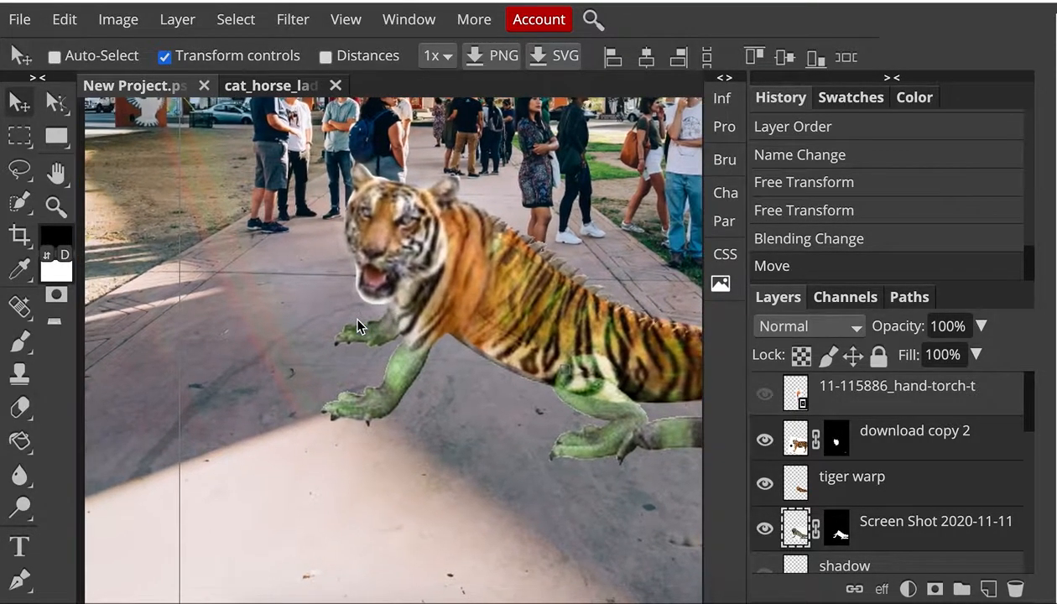
pyautogui.hscroll(2, 357, 319)
pyautogui.moveTo(415, 306); pyautogui.dragTo(390, 299)
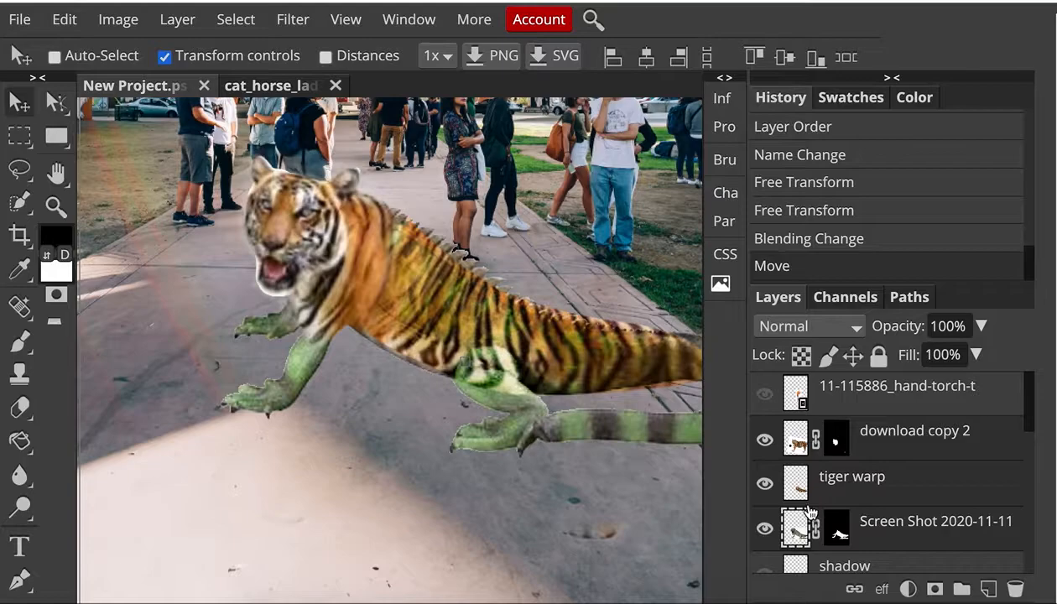
# Locate the hidden "shadow" layer beneath the visible iguana Screen Shot layer in the layer stack.
pyautogui.scroll(-8, 805, 507)
pyautogui.scroll(-3, 811, 512)
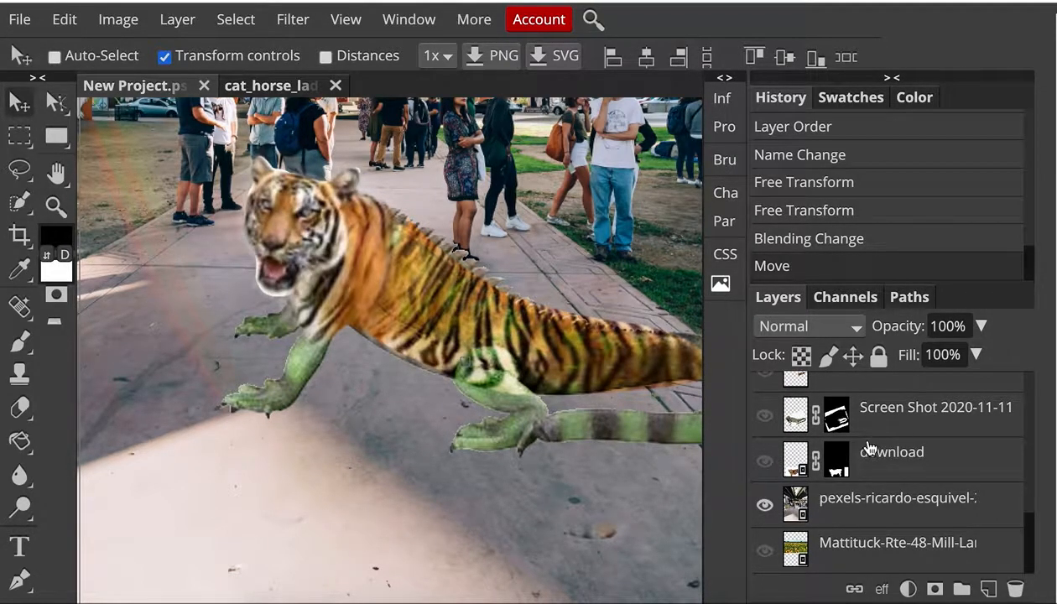
pyautogui.scroll(6, 868, 442)
pyautogui.scroll(-1, 868, 449)
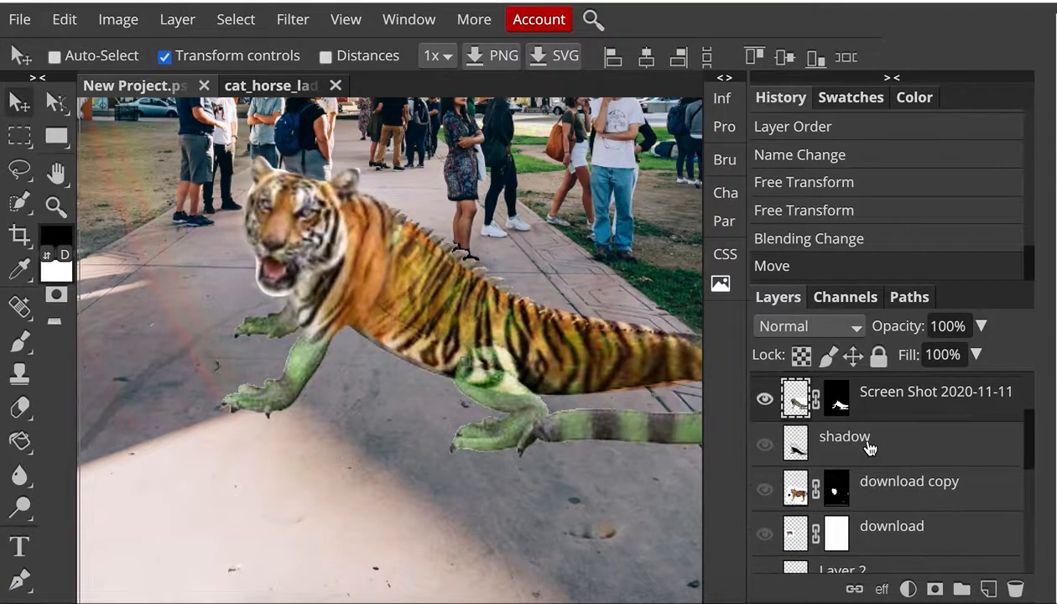